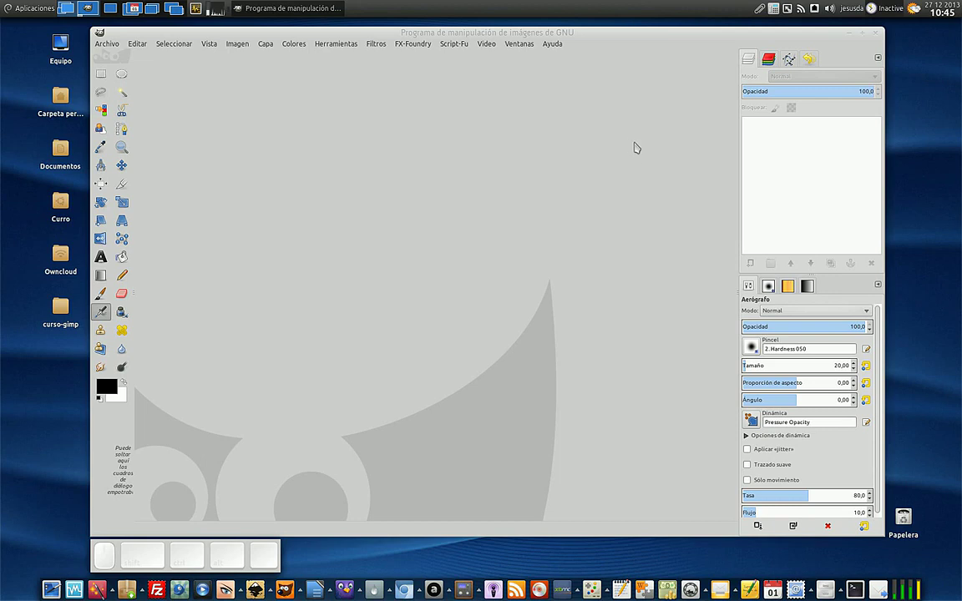
Step: Open capas2.xcf from the curso-gimp folder's ejercicios/08-capas subfolder in GIMP and minimize the file manager
left_click(540, 233)
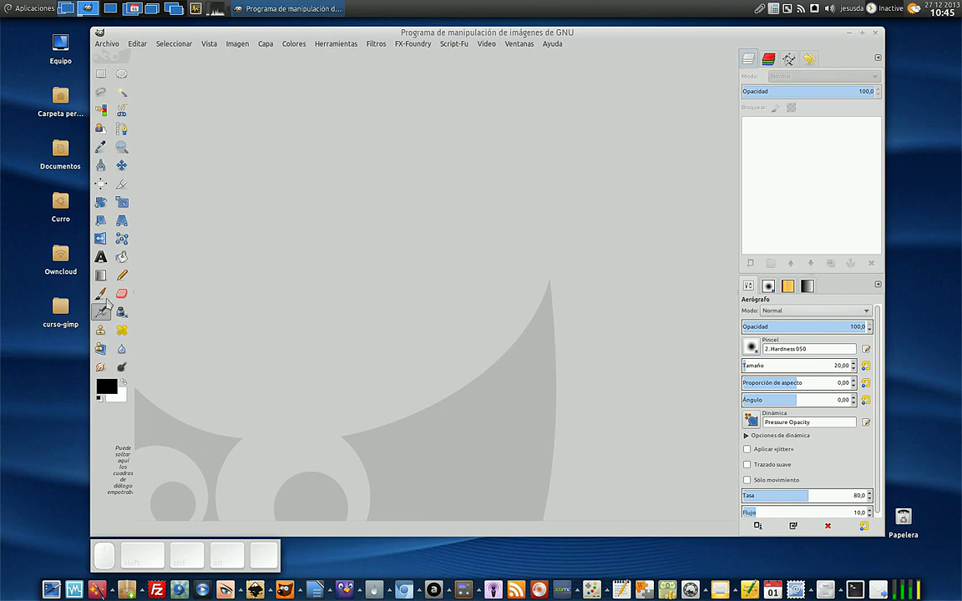
left_click(66, 315)
double_click(66, 314)
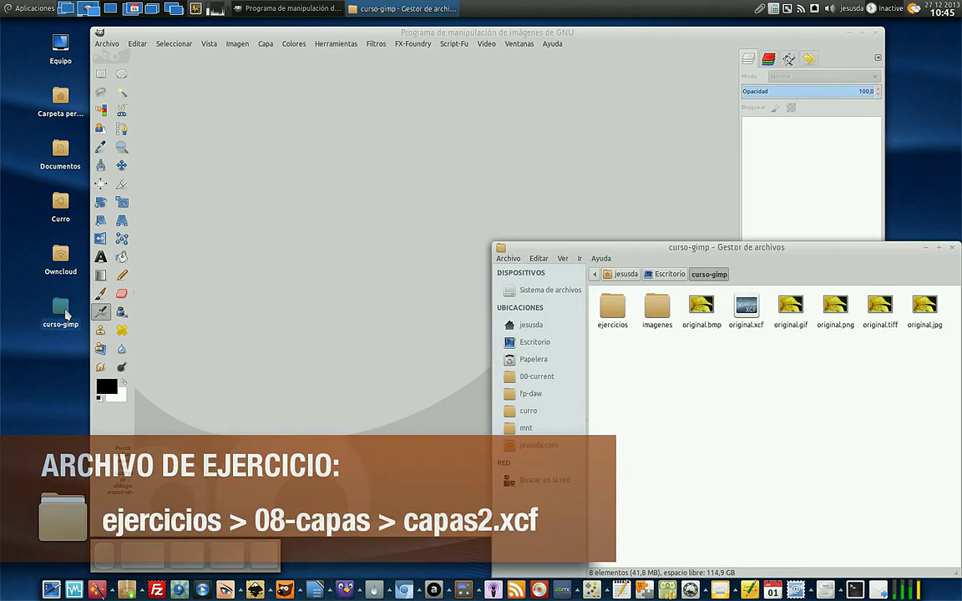
double_click(612, 307)
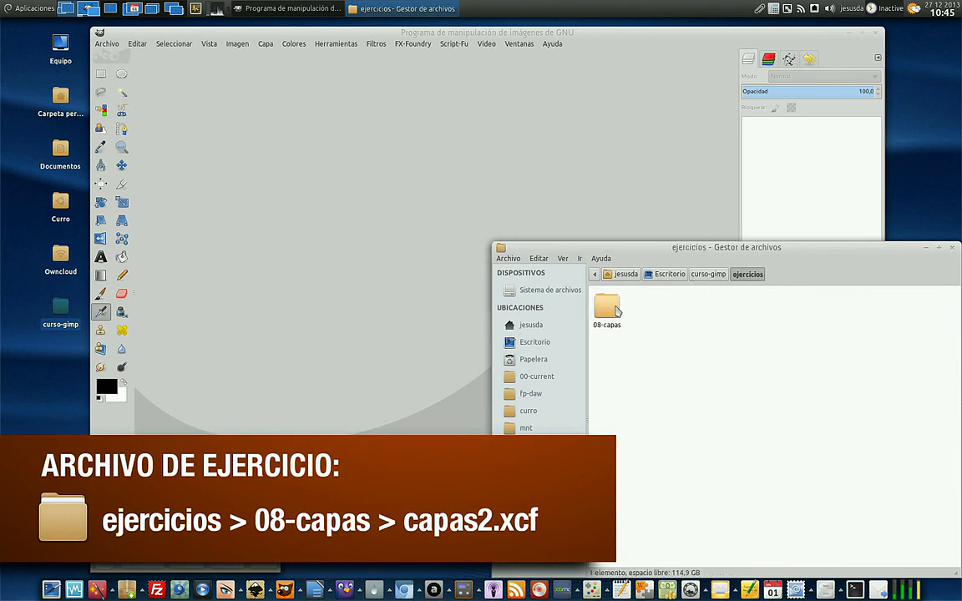
double_click(612, 307)
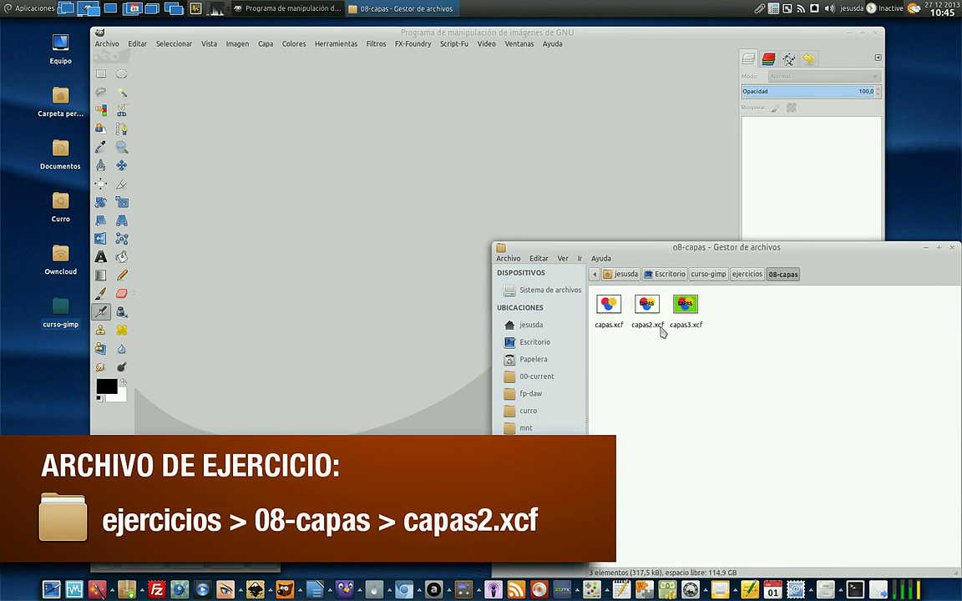
left_click_drag(651, 324, 371, 236)
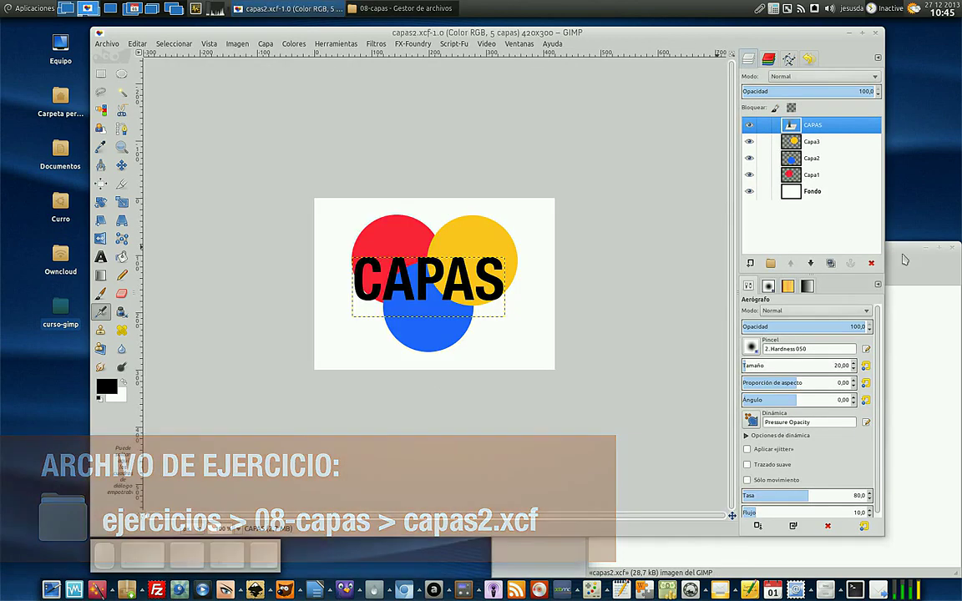
left_click(926, 250)
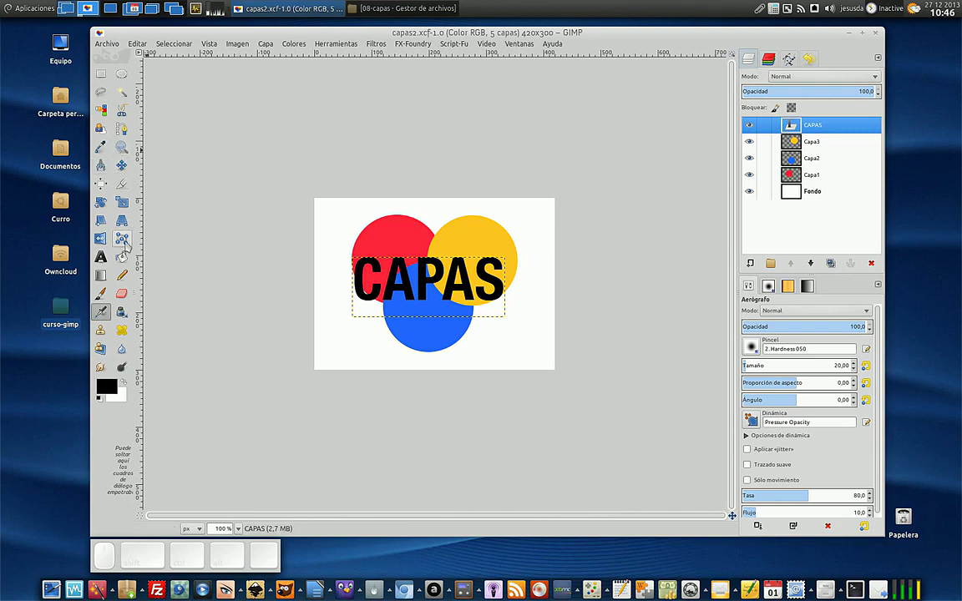
Step: Add the text "Hola" at the blue circle's lower-left edge and move it up to just beneath the start of the CAPAS lettering
left_click(100, 256)
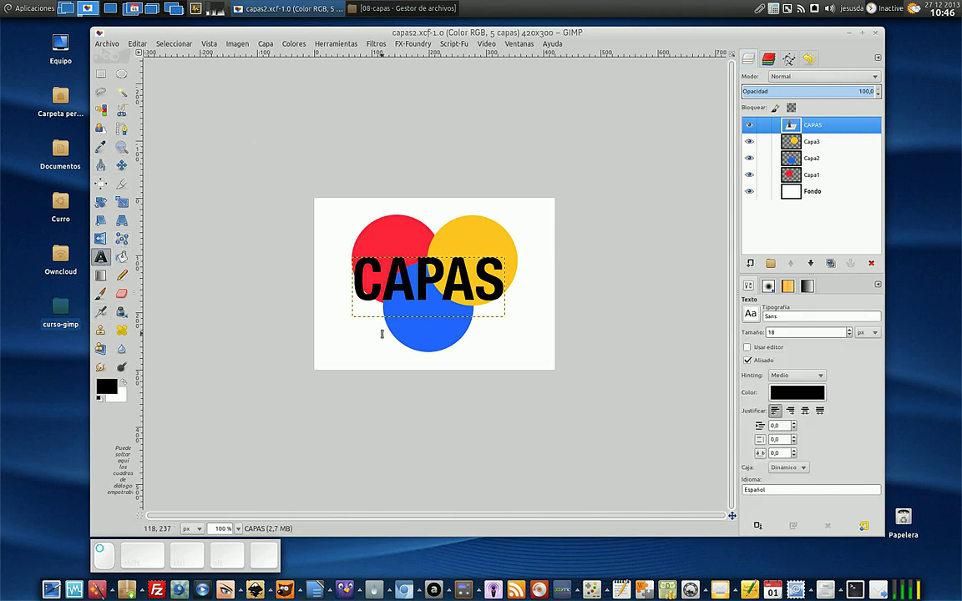
left_click(382, 334)
type("Hola")
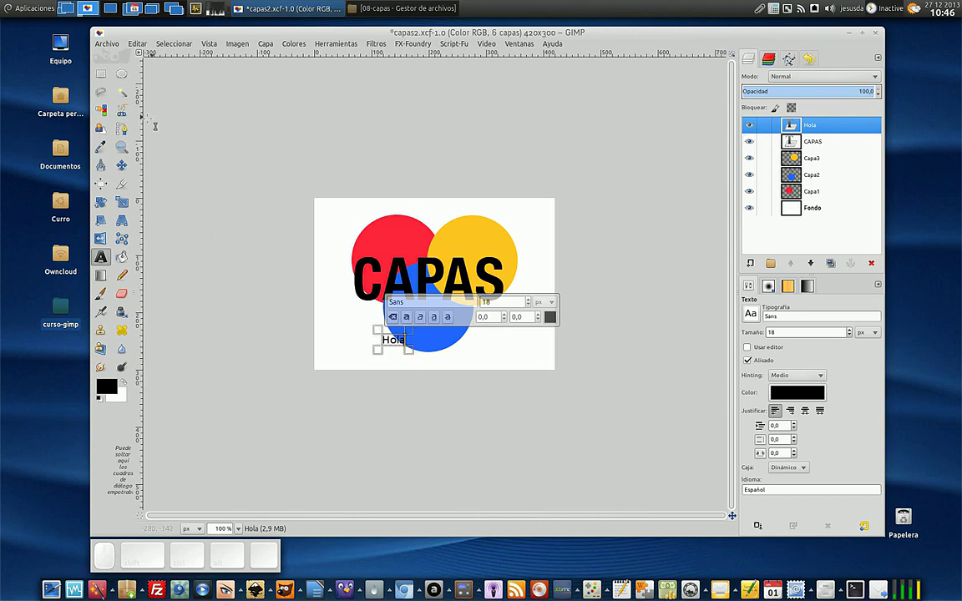
left_click(122, 164)
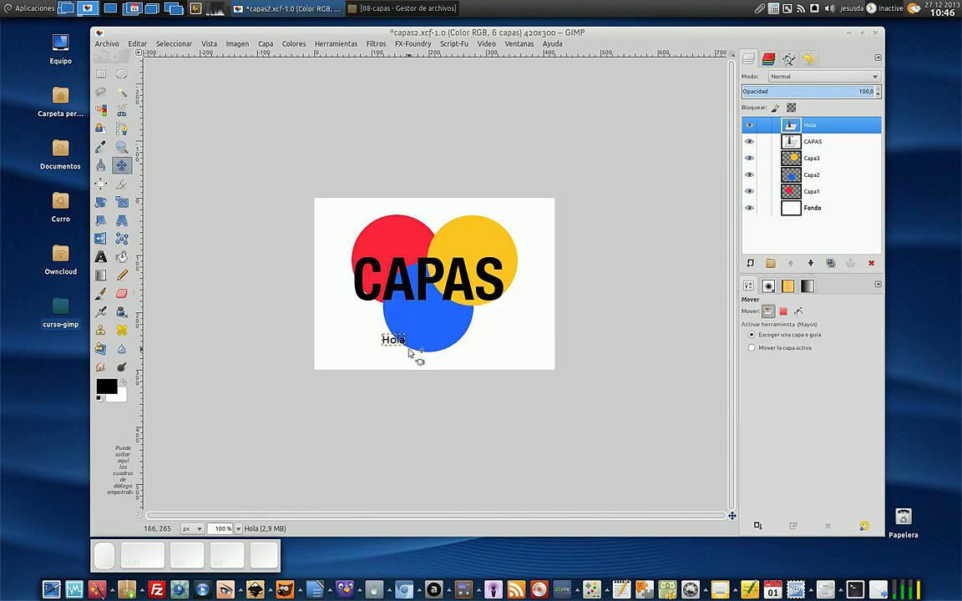
left_click_drag(400, 345, 373, 325)
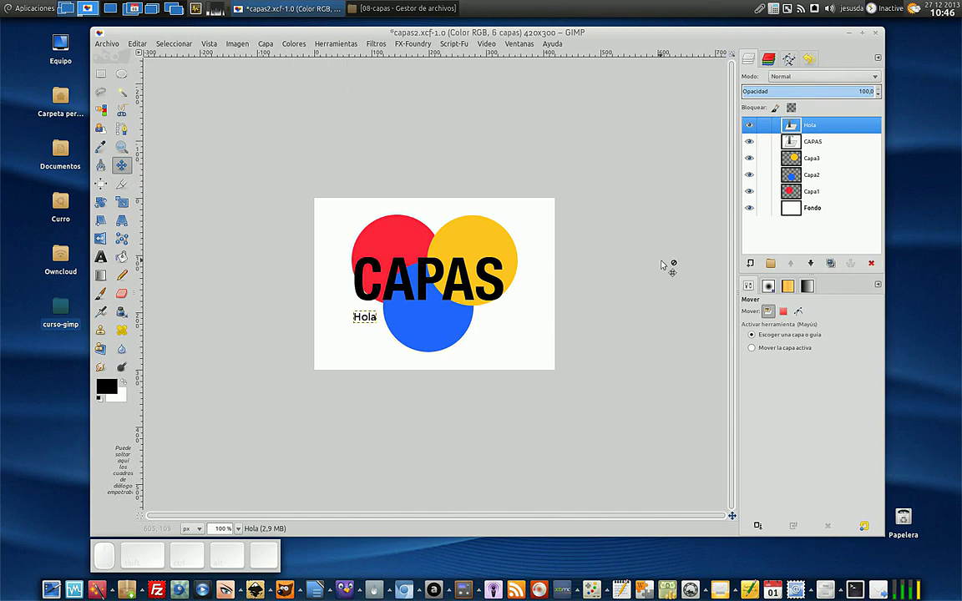
Step: Set up a new 420 × 300 px layer named "Nombre de mi capa nueva"
left_click(750, 263)
mouse_move(417, 199)
left_mouse_down()
mouse_move(339, 146)
mouse_move(401, 190)
left_mouse_up()
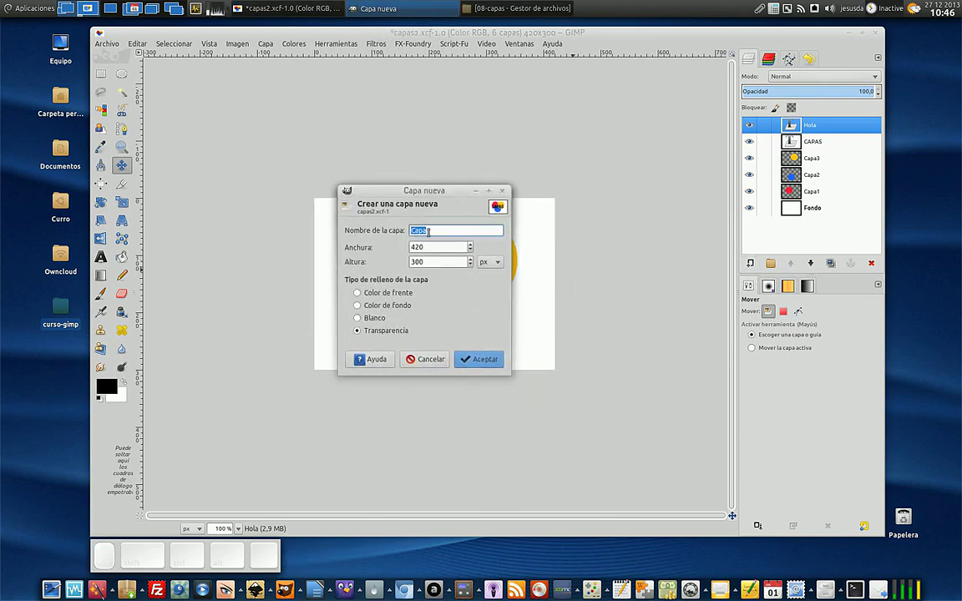
type("Nombre de mi capa nueva")
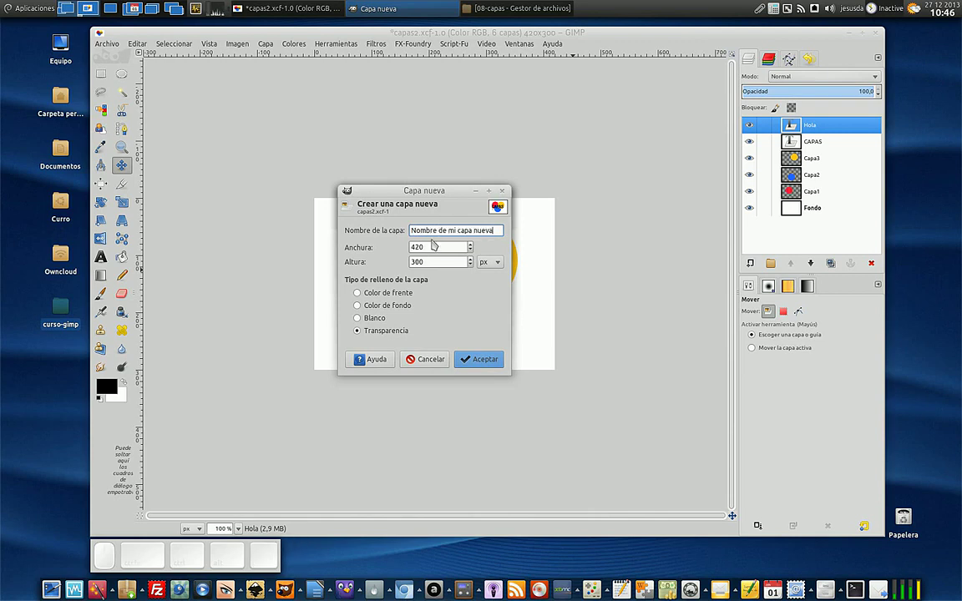
key("Tab")
key("Tab")
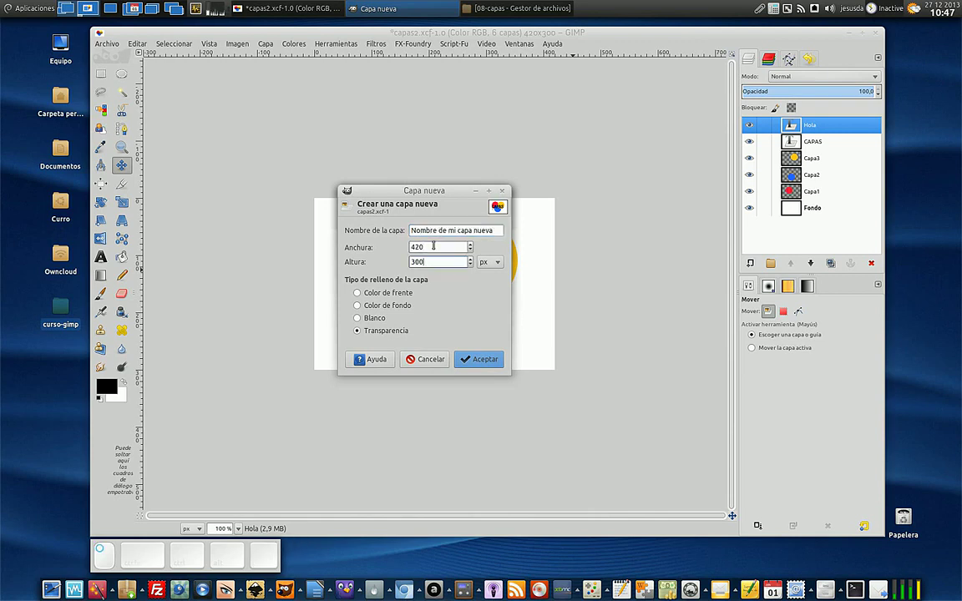
left_click(433, 247)
left_click(429, 261)
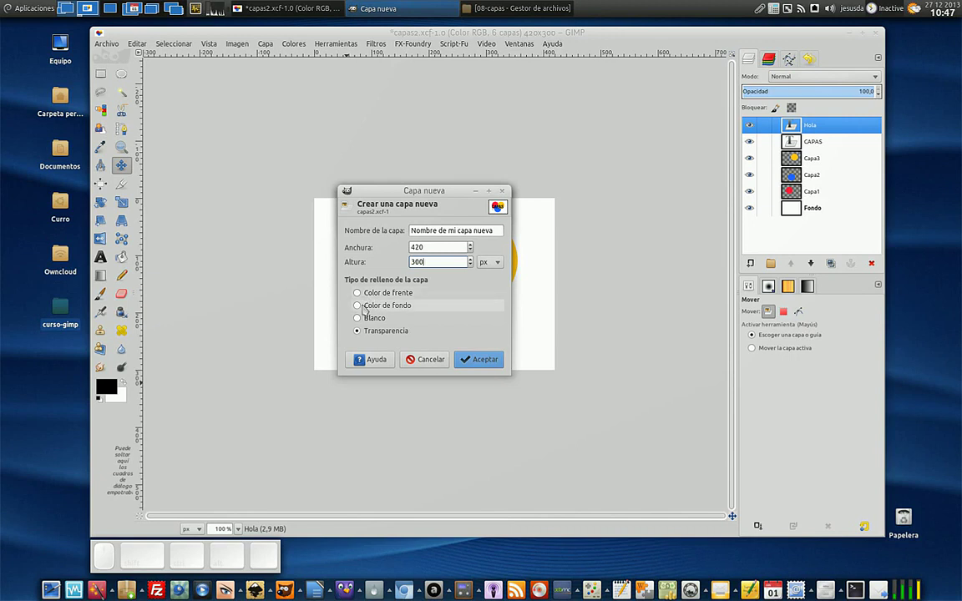
Step: Try the foreground, background and white fill types, and create the layer with the Transparencia fill
left_click(358, 294)
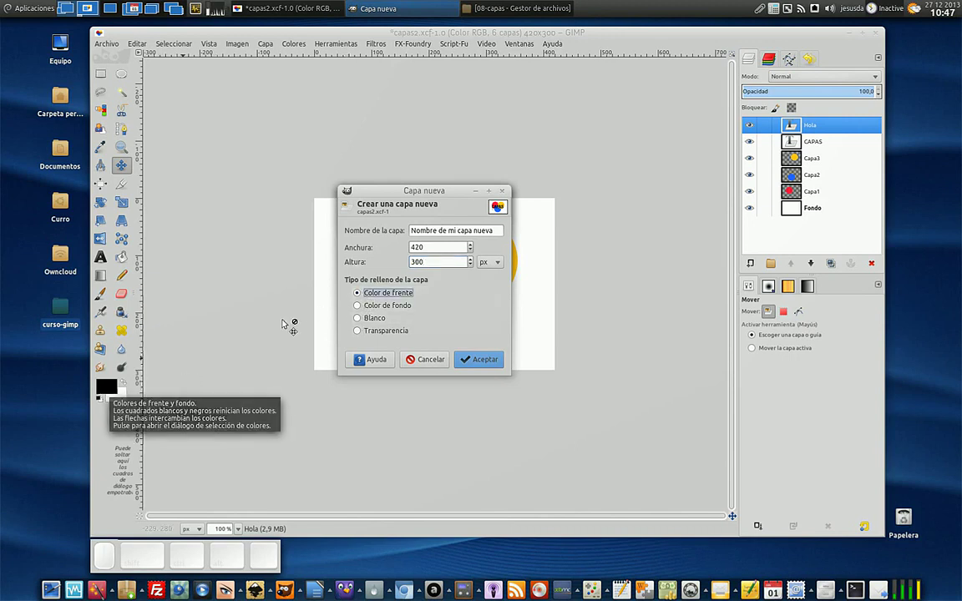
left_click(388, 305)
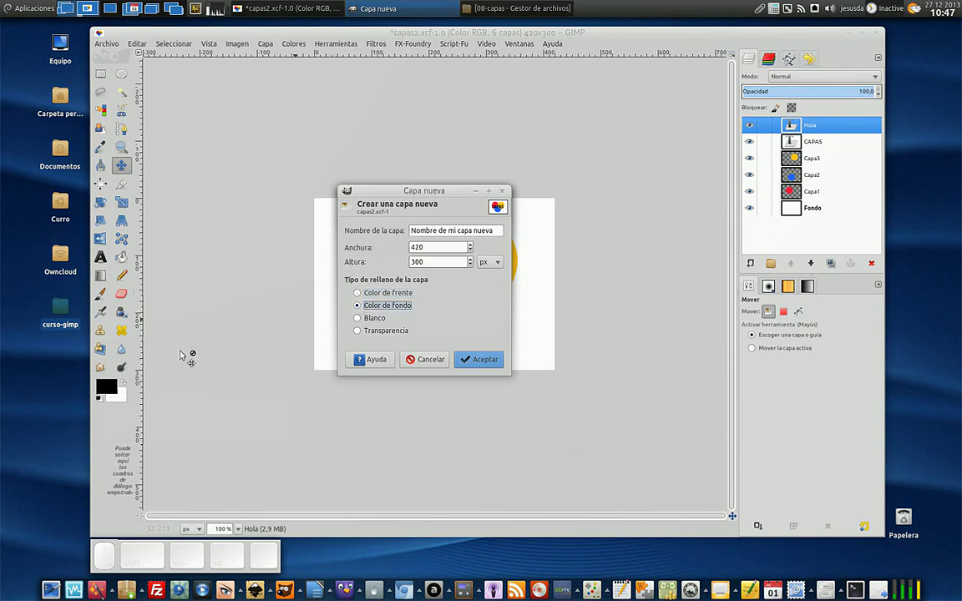
left_click(365, 318)
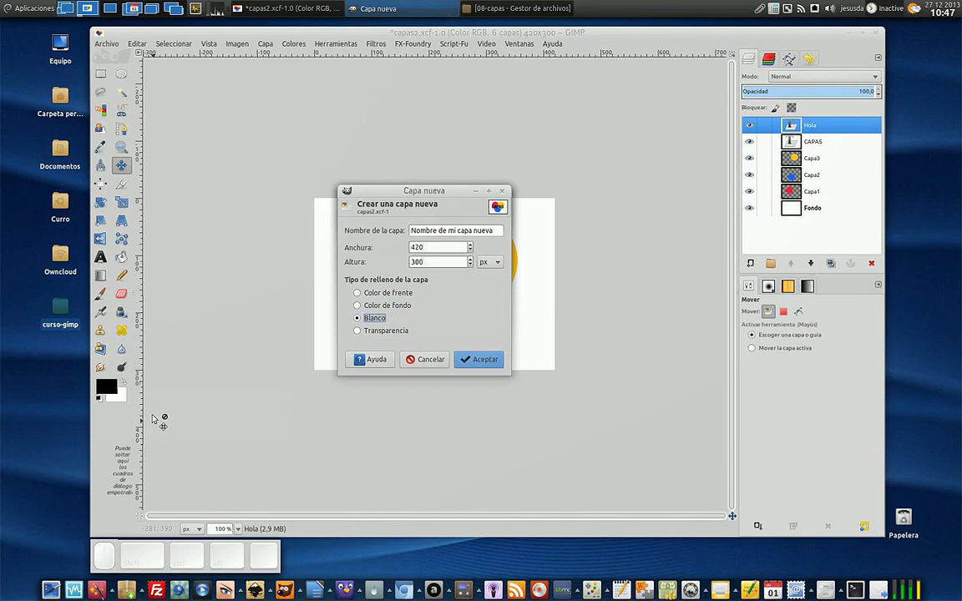
left_click(360, 332)
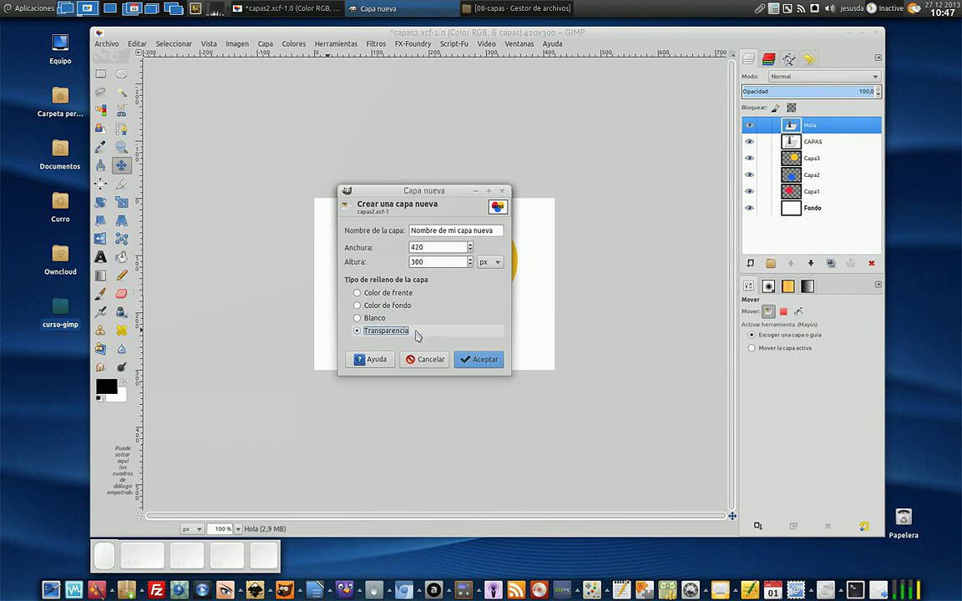
left_click(468, 361)
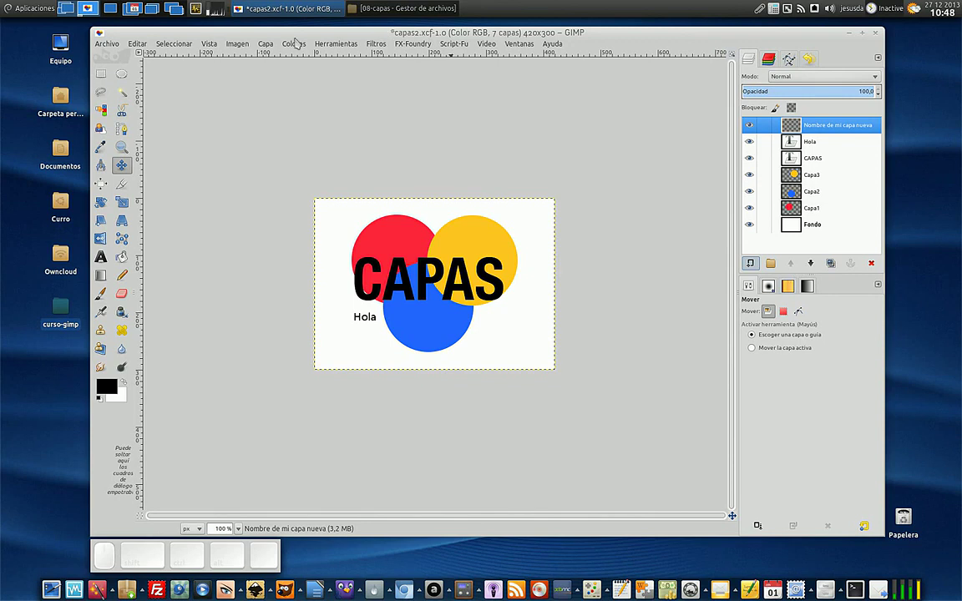
left_click(266, 45)
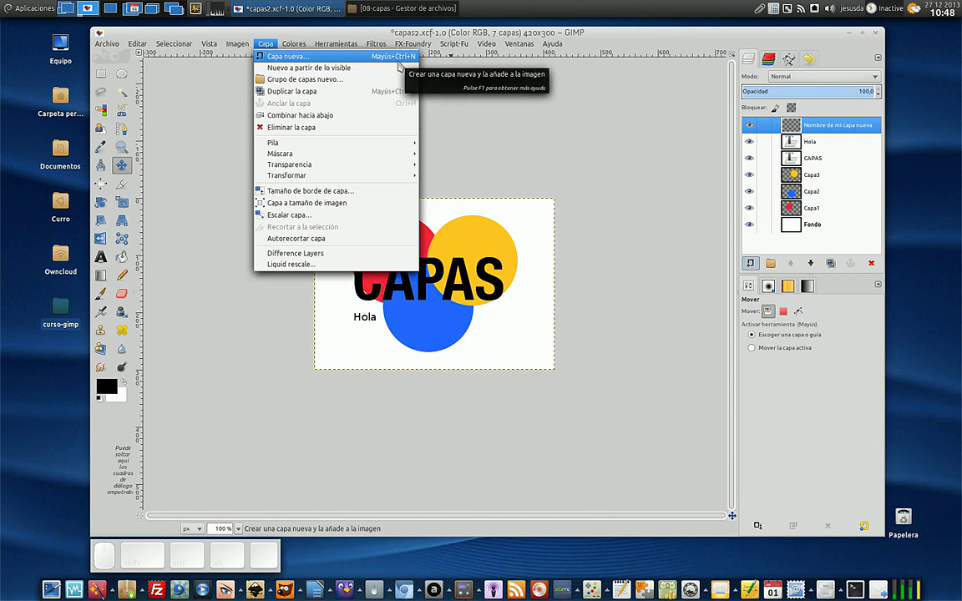
left_click(427, 267)
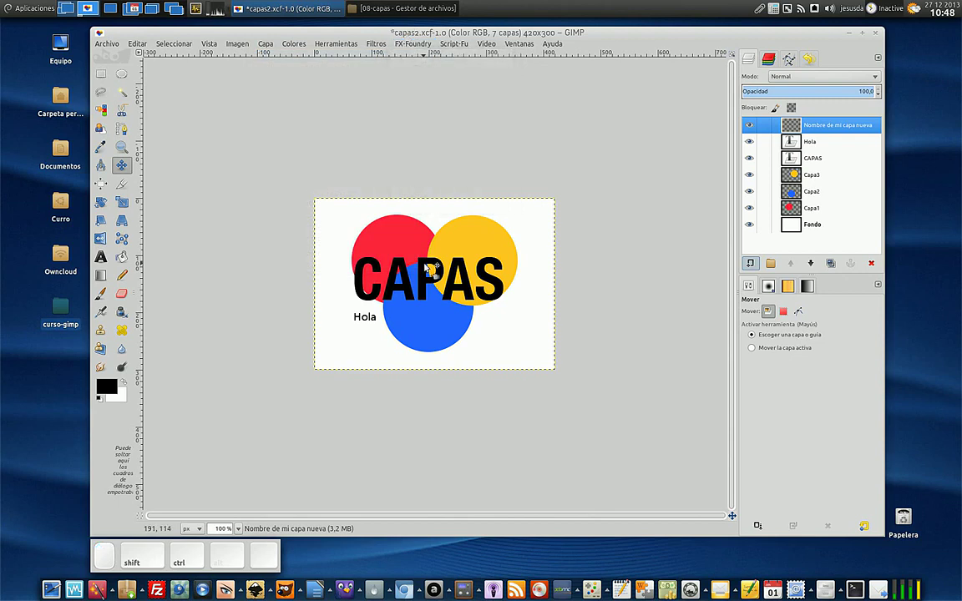
key("ctrl+shift+n")
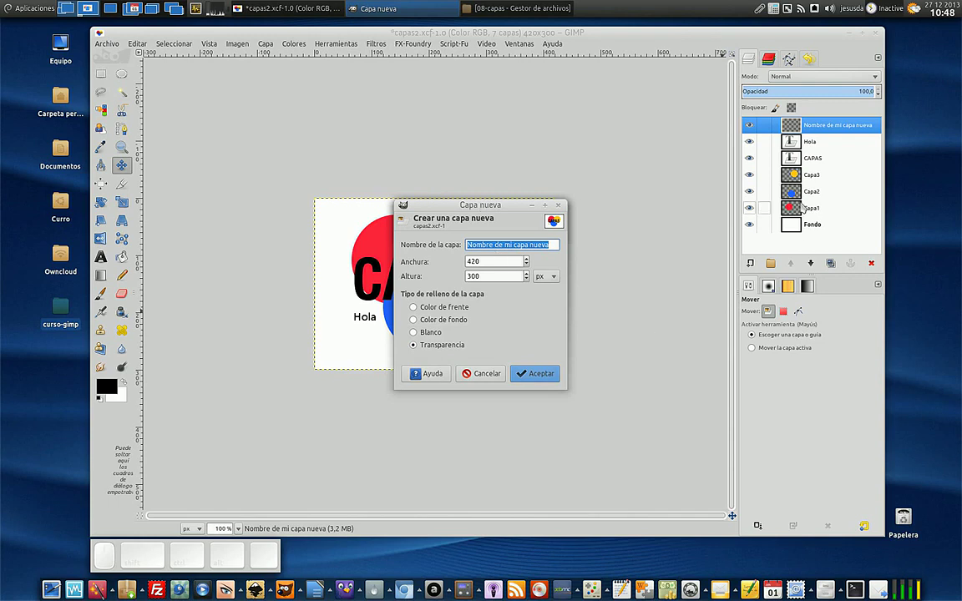
left_click(521, 374)
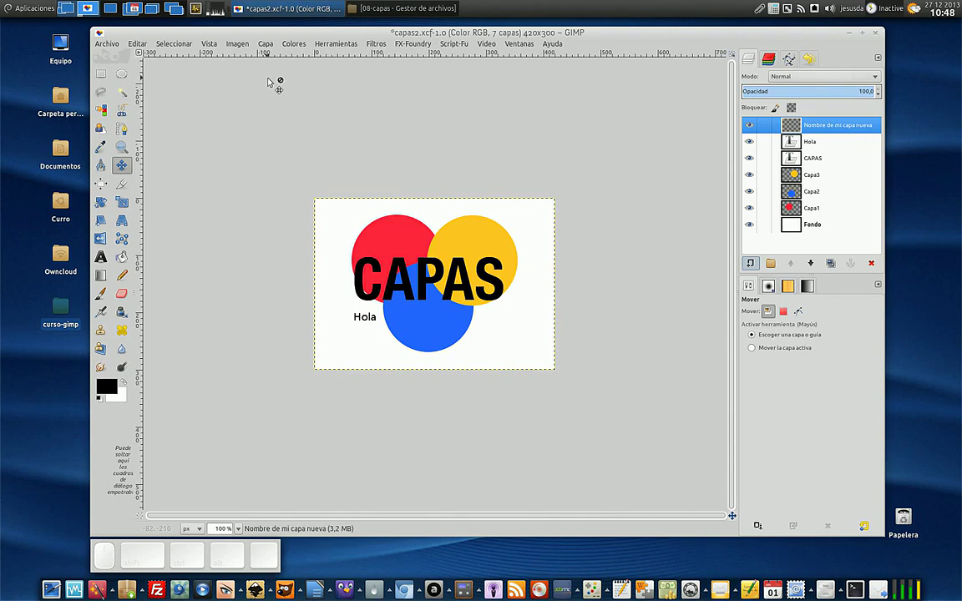
Step: Create a new layer from what is visible in the image and hide all the layers beneath it, including Fondo
left_click(265, 45)
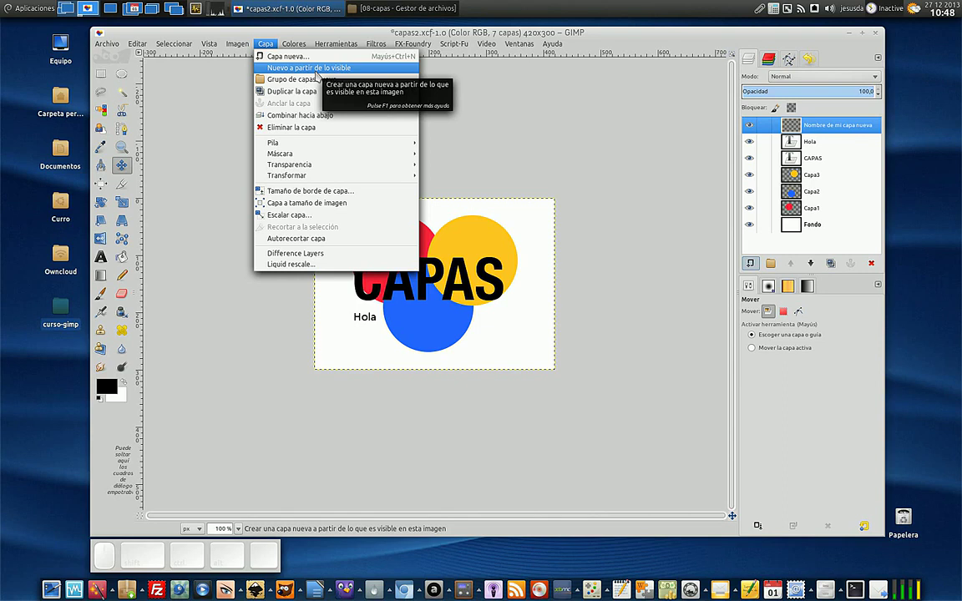
left_click(379, 74)
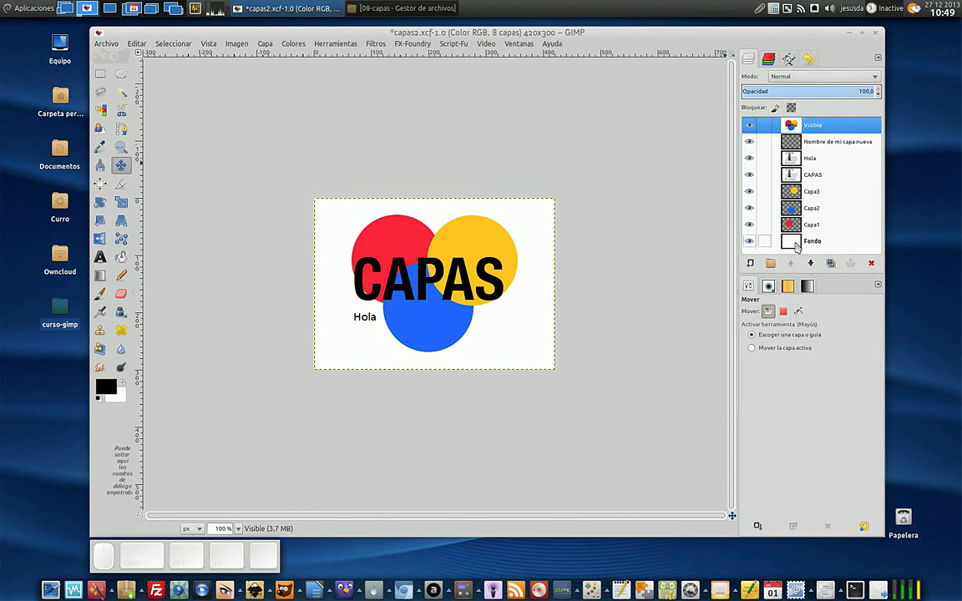
left_click(749, 142)
left_click(749, 159)
left_click(750, 175)
left_click(750, 192)
left_click(750, 208)
left_click(750, 225)
left_click(749, 242)
Step: Toggle the Visible layer off and on repeatedly to examine what it contributes to the image
left_click(749, 125)
left_click(749, 125)
left_click(749, 127)
left_click(749, 127)
left_click(749, 126)
left_click(749, 127)
left_click(749, 127)
left_click(749, 127)
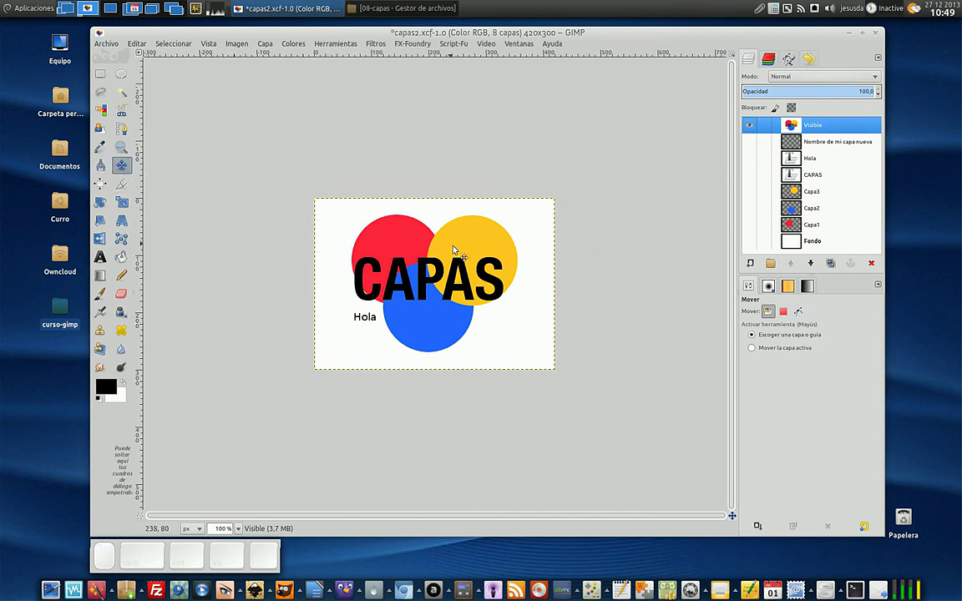
Step: Move the Visible layer around the canvas and bring it back to nearly its original position
left_click_drag(423, 250, 444, 291)
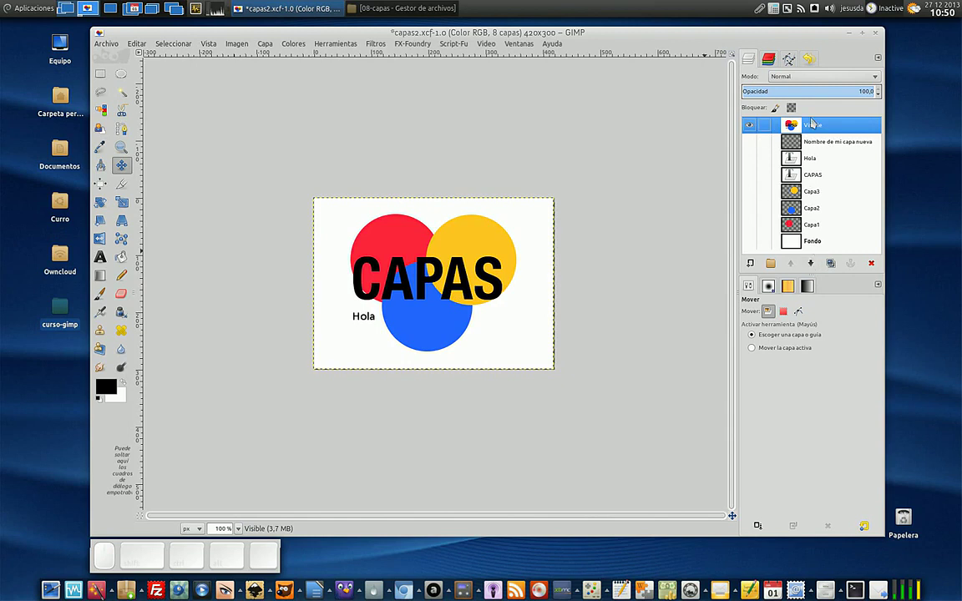
left_click_drag(450, 328, 449, 329)
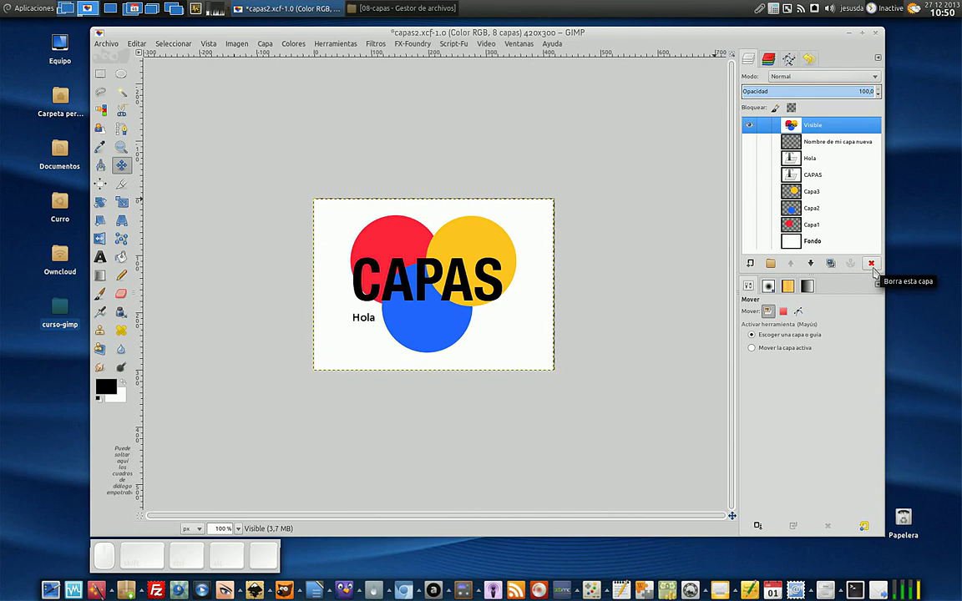
Step: Delete the Visible layer and the empty layer "Nombre de mi capa nueva"
left_click(263, 44)
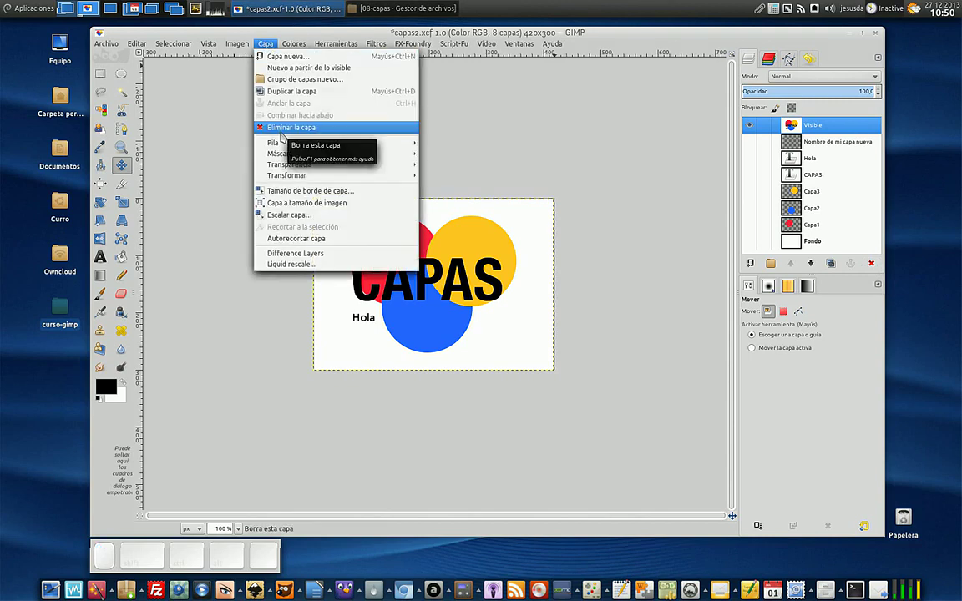
left_click(870, 264)
left_click(871, 264)
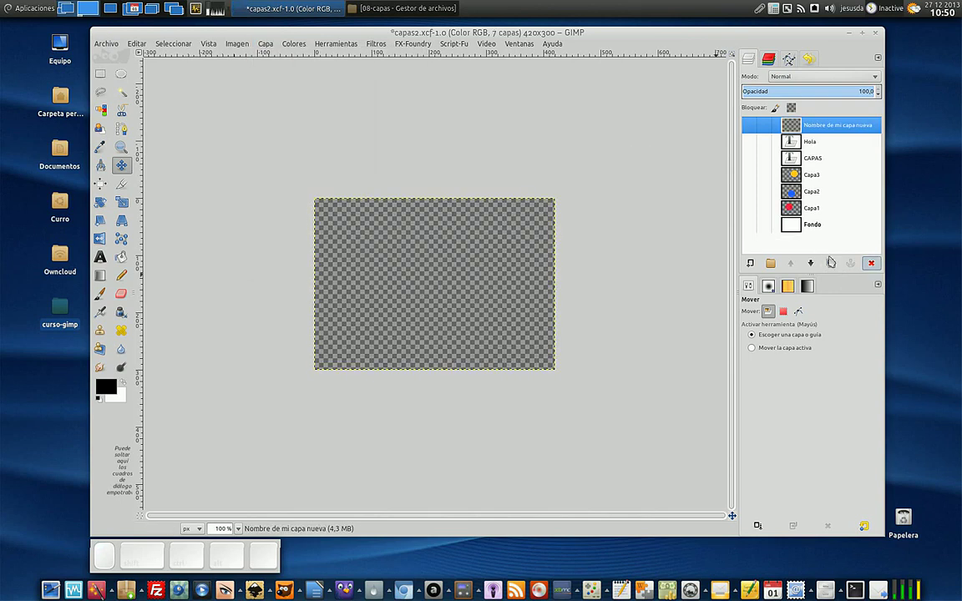
left_click(871, 264)
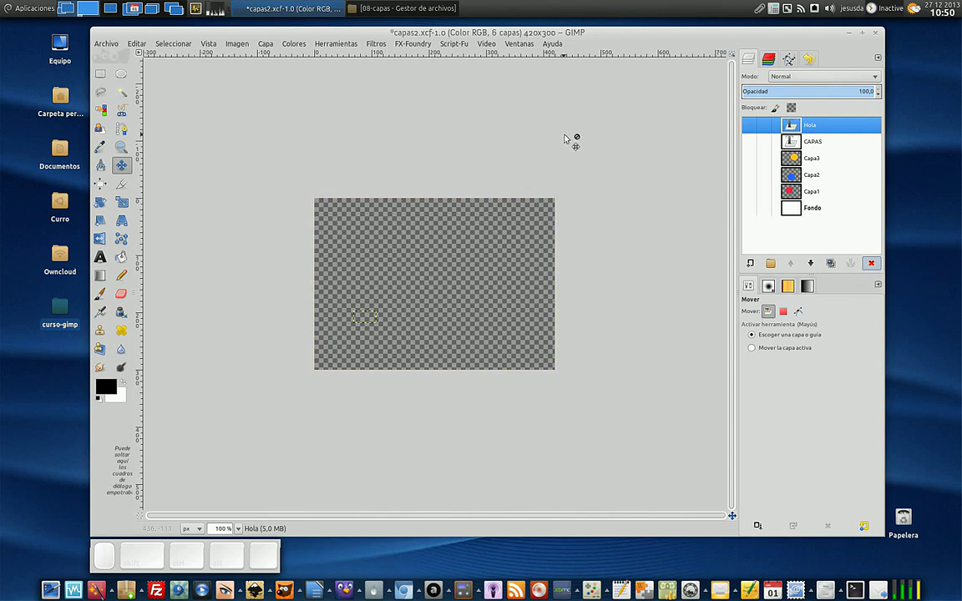
Step: Undo both layer deletions and check the undo command's entry and shortcut
key("ctrl")
key("ctrl+z")
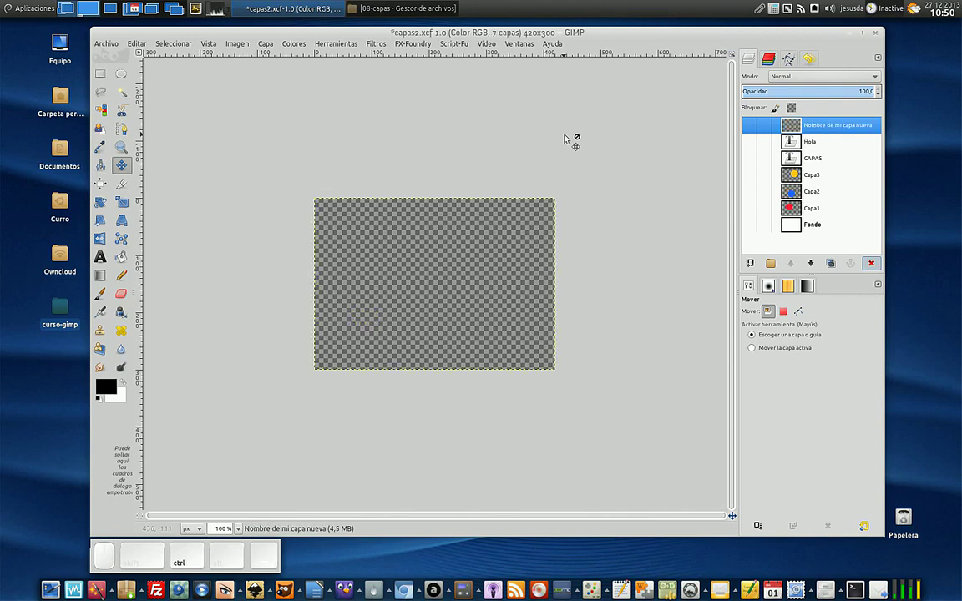
key("ctrl+z")
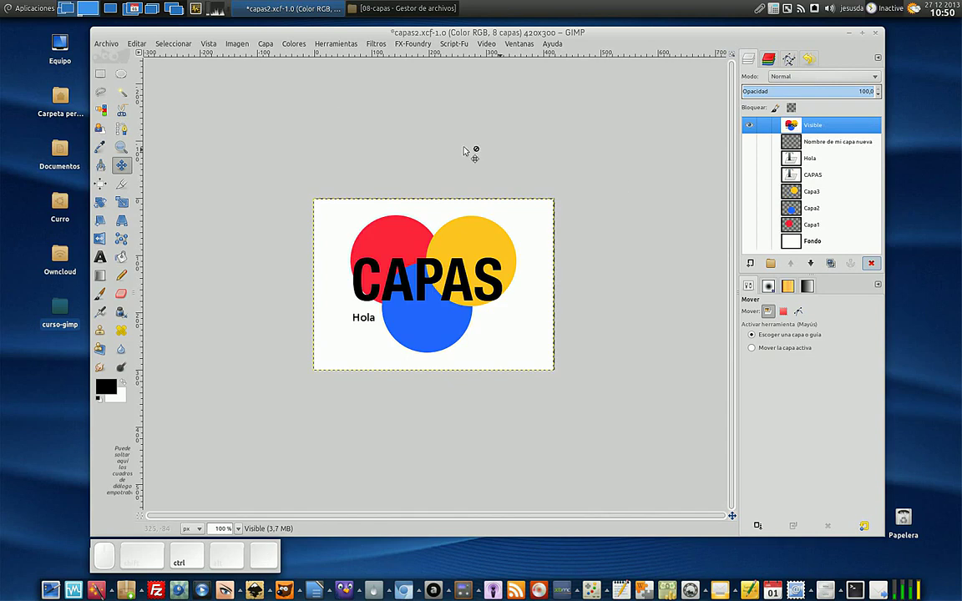
left_click(137, 45)
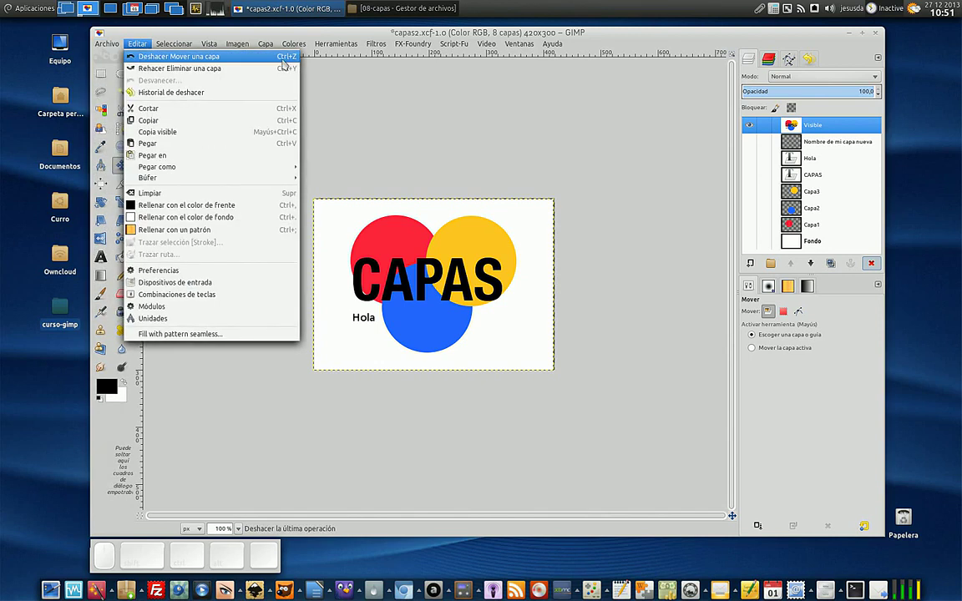
left_click(529, 146)
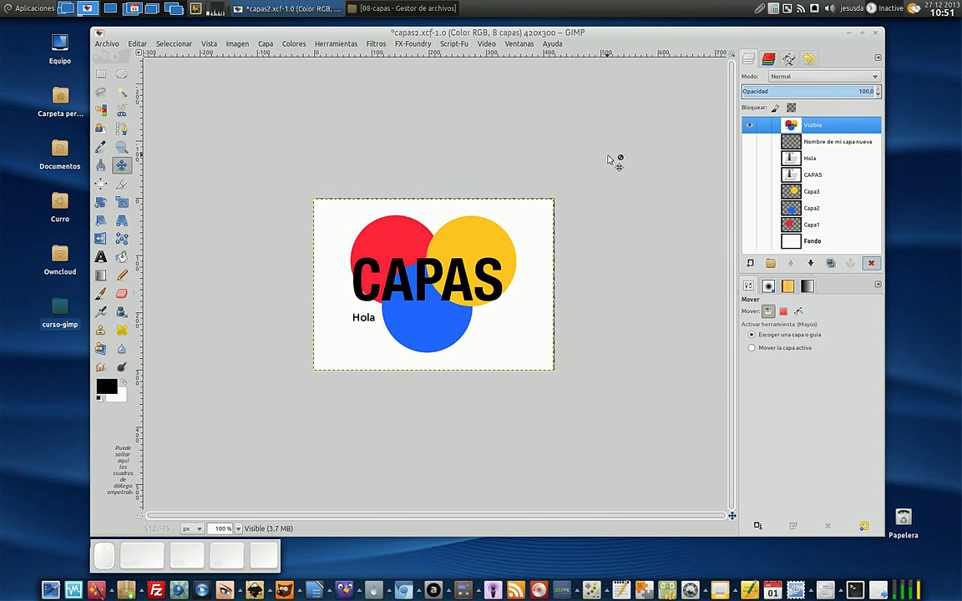
Step: Nudge the Visible layer slightly on the canvas and check which operation the undo command would revert
left_click_drag(482, 251, 484, 250)
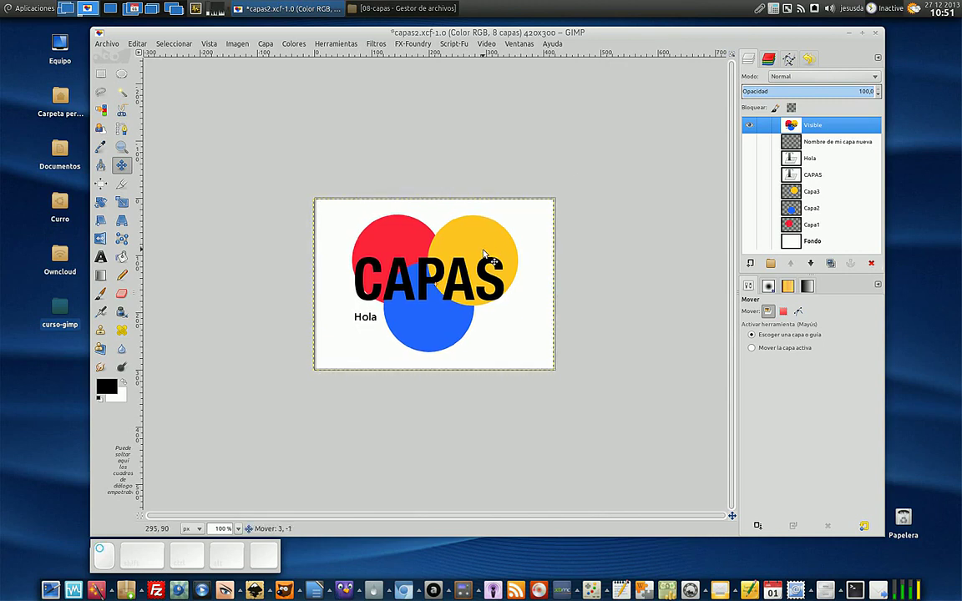
left_click(137, 44)
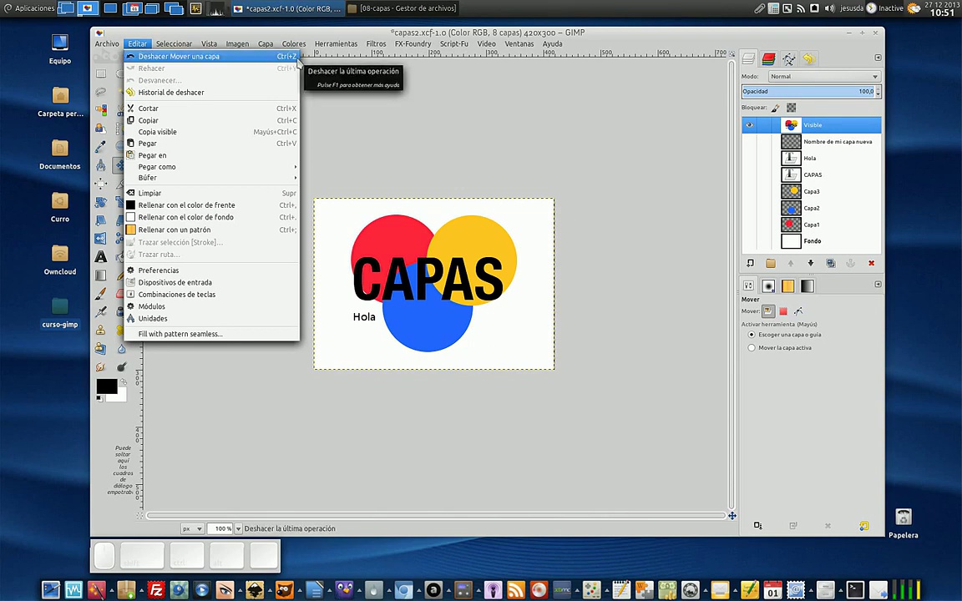
key("Escape")
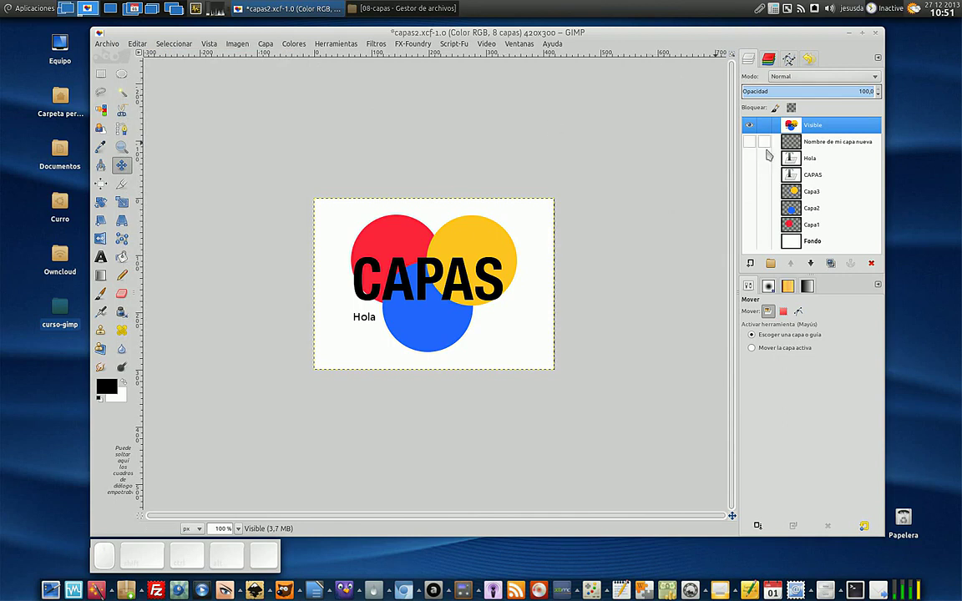
Step: Delete the Visible, "Nombre de mi capa nueva" and Hola layers
left_click(872, 264)
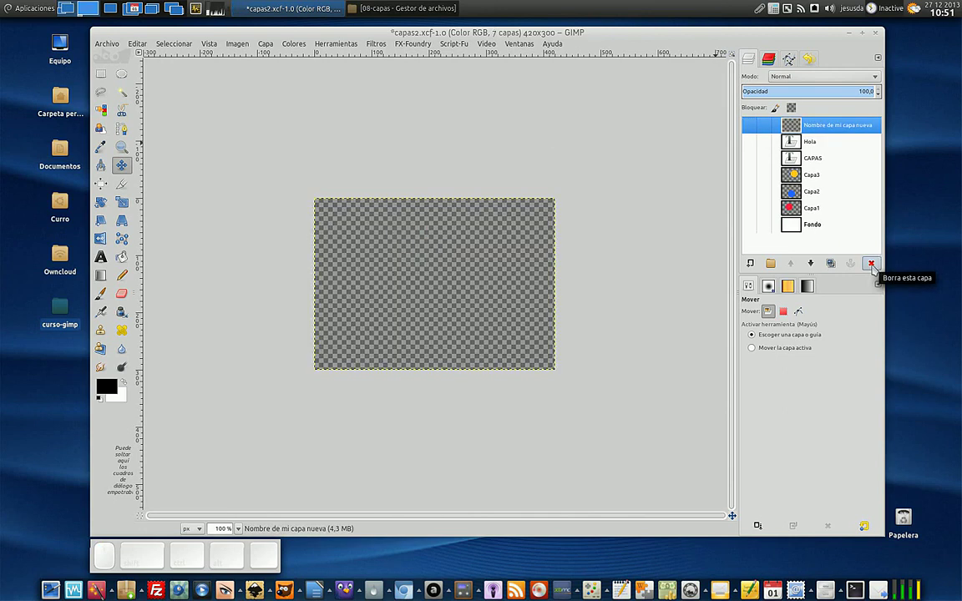
left_click(872, 264)
left_click(872, 265)
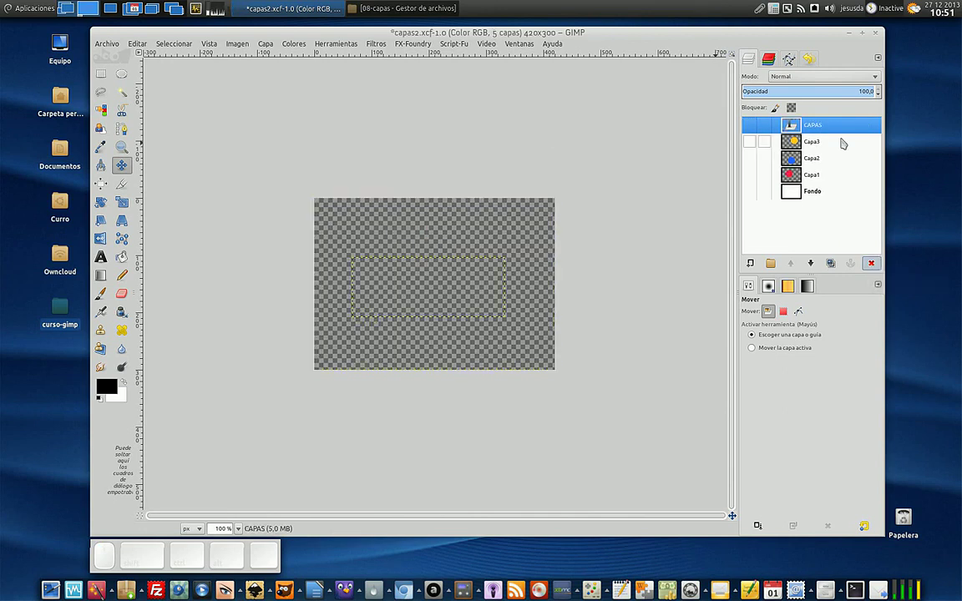
Step: Make the CAPAS, Capa3, Capa2, Capa1 and Fondo layers visible
left_click(749, 124)
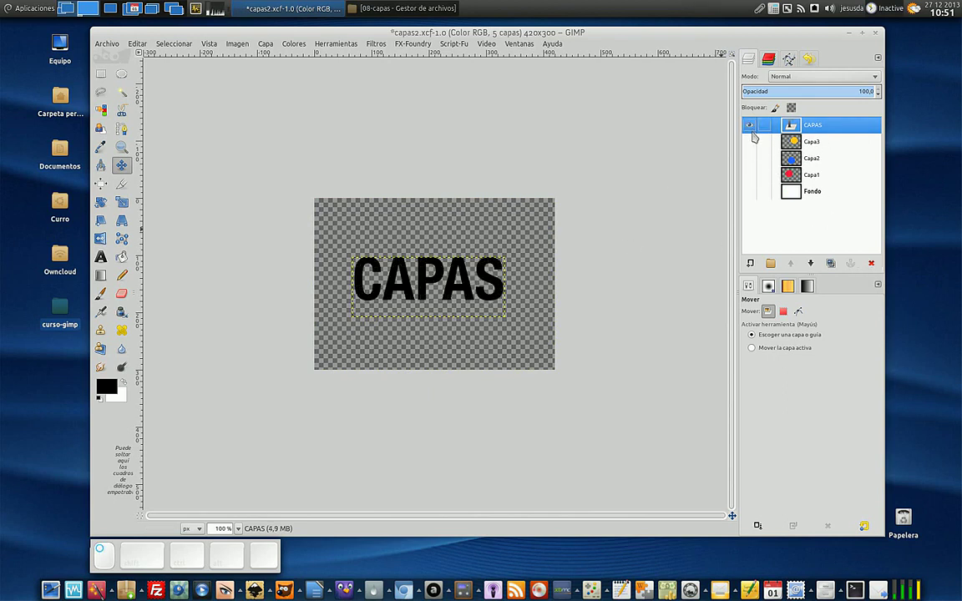
left_click(749, 141)
left_click(749, 157)
left_click(749, 174)
left_click(749, 191)
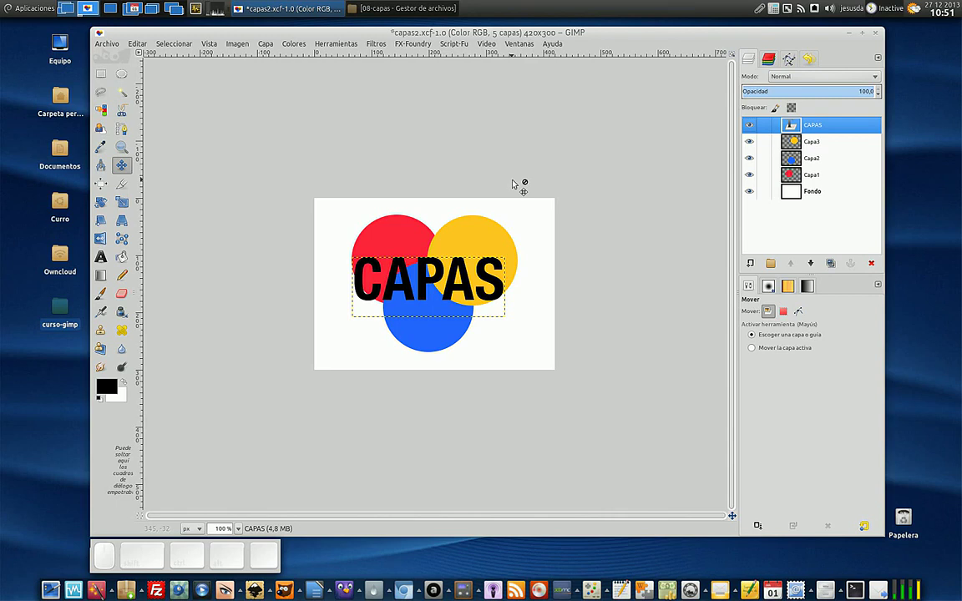
Step: Examine the commands for creating layers, including pasting the clipboard contents as a new layer
left_click(266, 46)
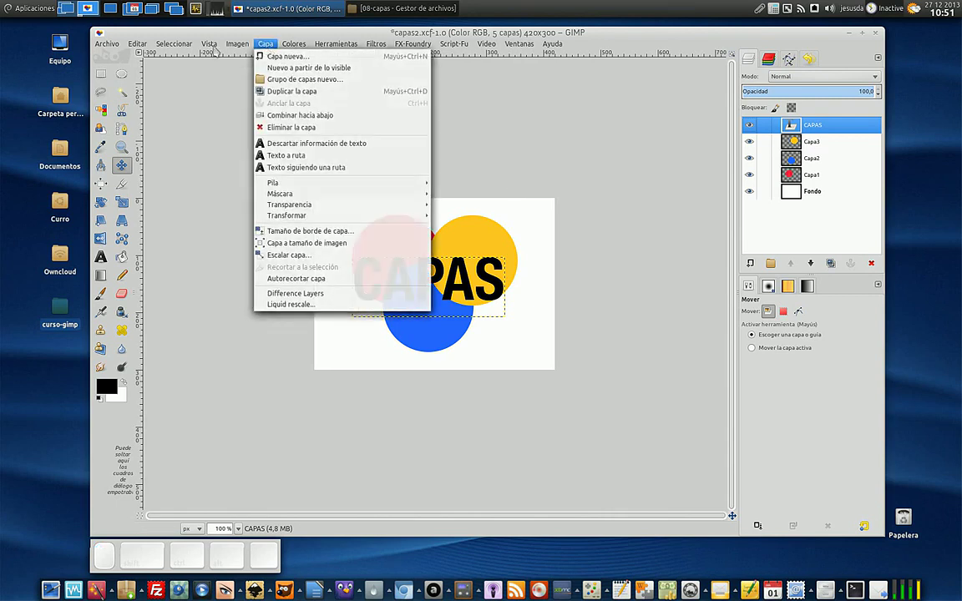
mouse_move(143, 47)
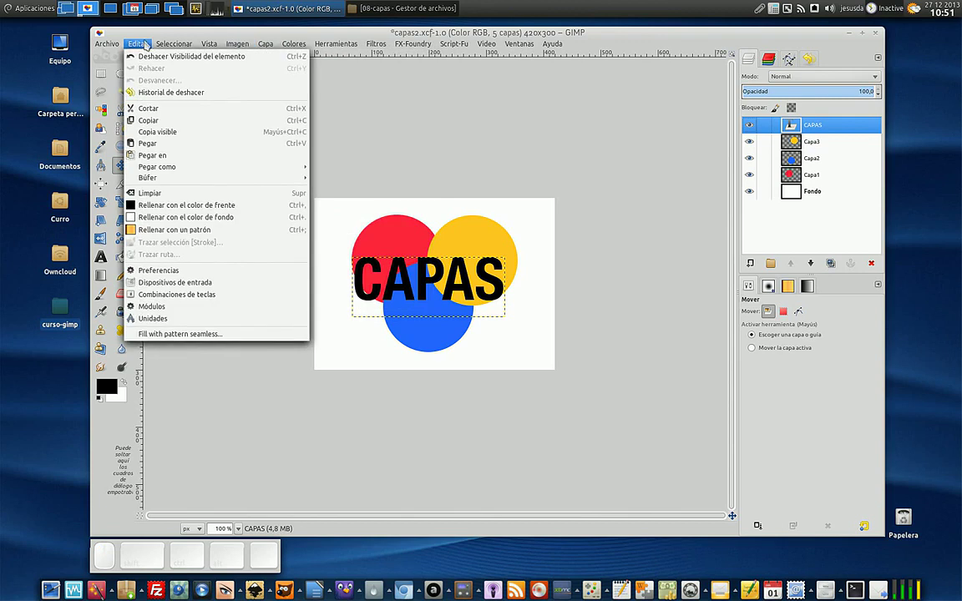
mouse_move(214, 167)
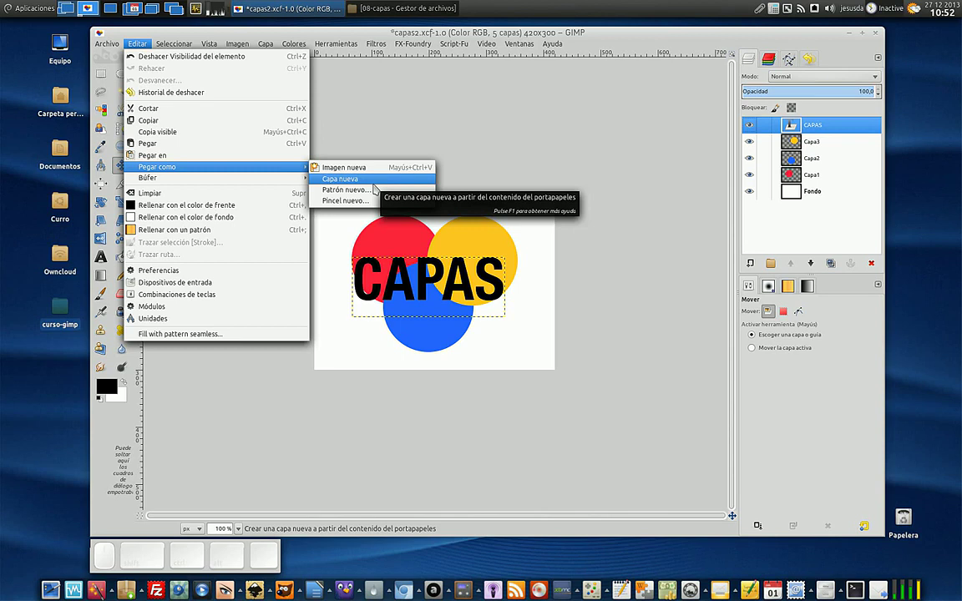
left_click(142, 48)
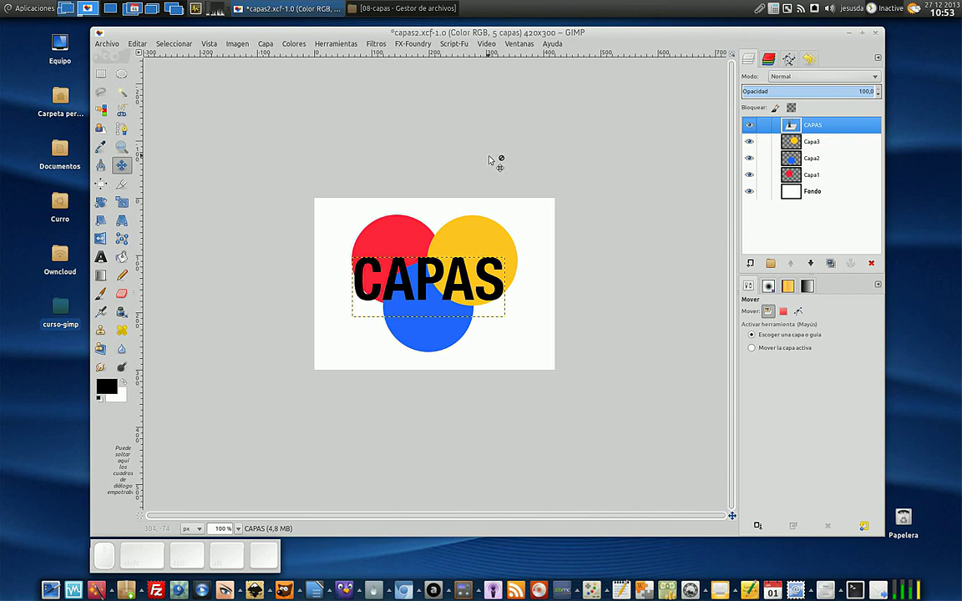
Step: Duplicate the Capa2 layer and move the copied blue circle up behind the yellow circle
left_click(794, 141)
left_click(794, 158)
left_click(794, 175)
left_click(796, 159)
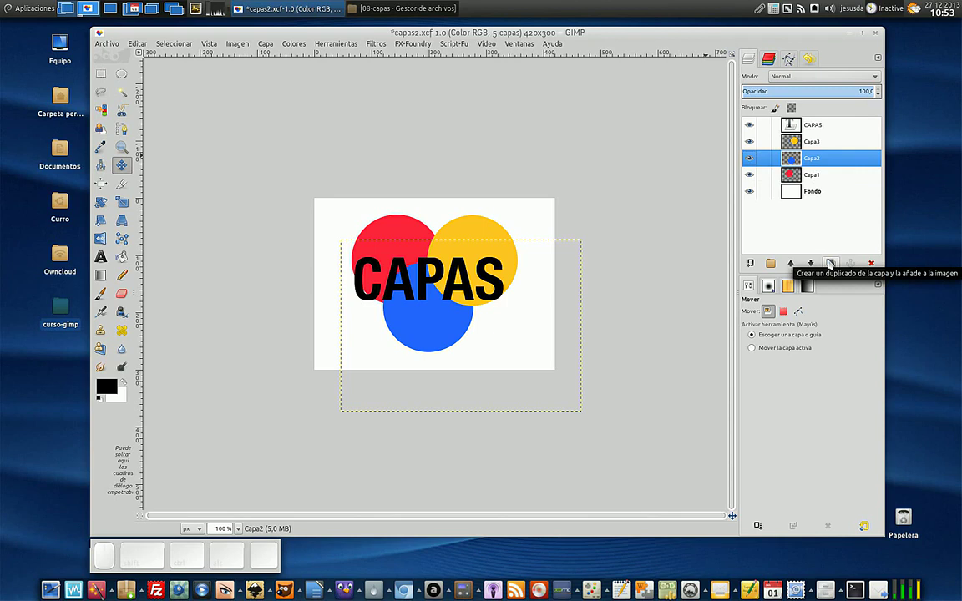
left_click(832, 266)
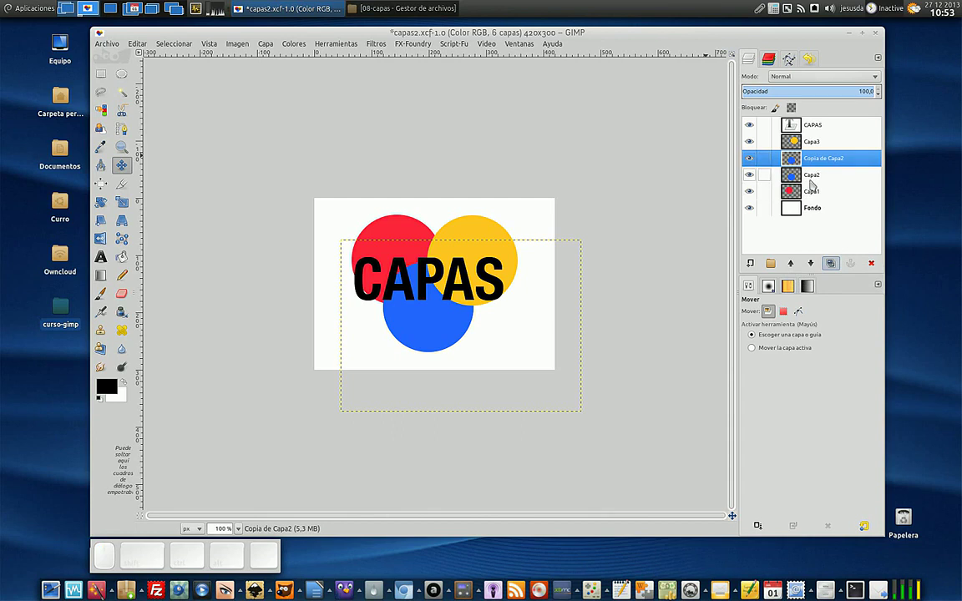
left_click_drag(436, 335, 504, 286)
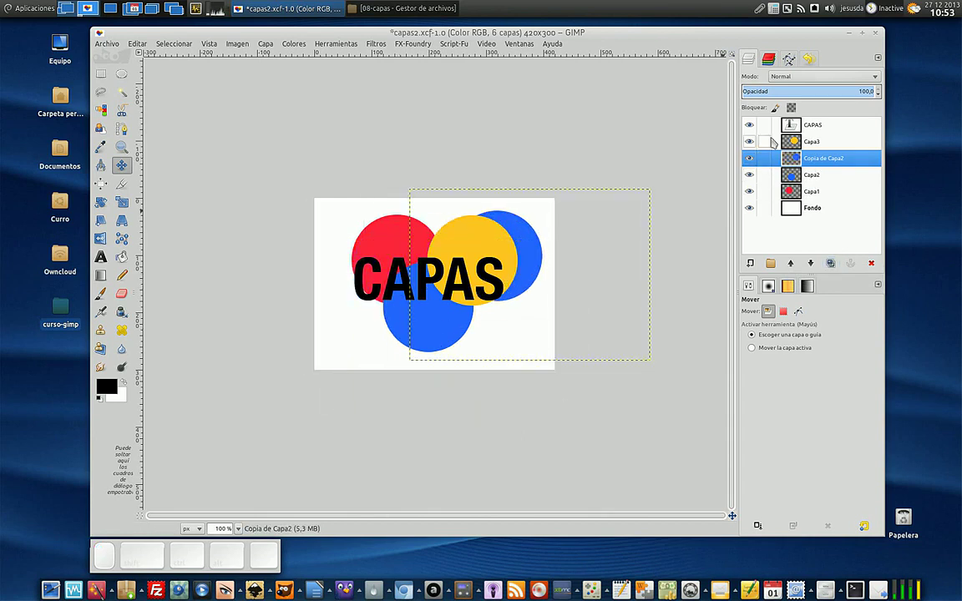
Step: Hide the Capa3 and CAPAS layers and move the copied blue circle to the lower left of the red circle
left_click(751, 141)
left_click(749, 124)
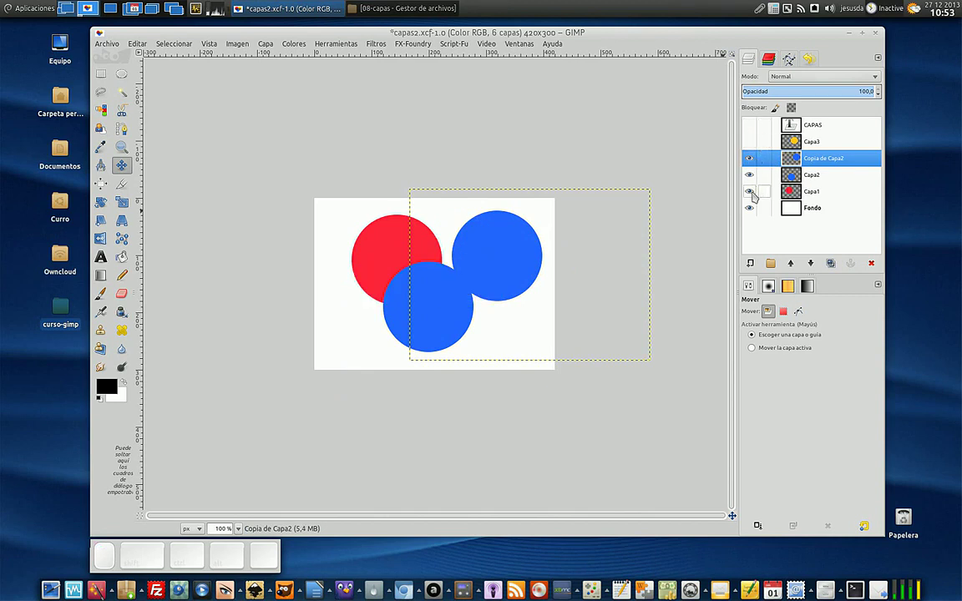
left_click_drag(522, 264, 399, 309)
Step: Duplicate the Capa1 layer and arrange the copied red circle and the original blue circle together in the right half of the canvas
left_click(839, 192)
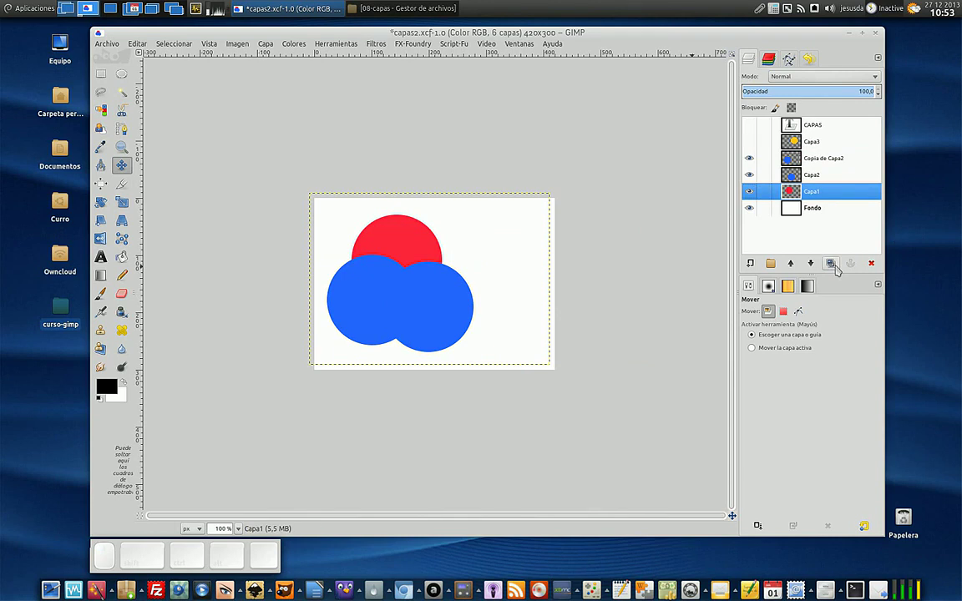
left_click(830, 263)
left_click_drag(424, 262, 492, 273)
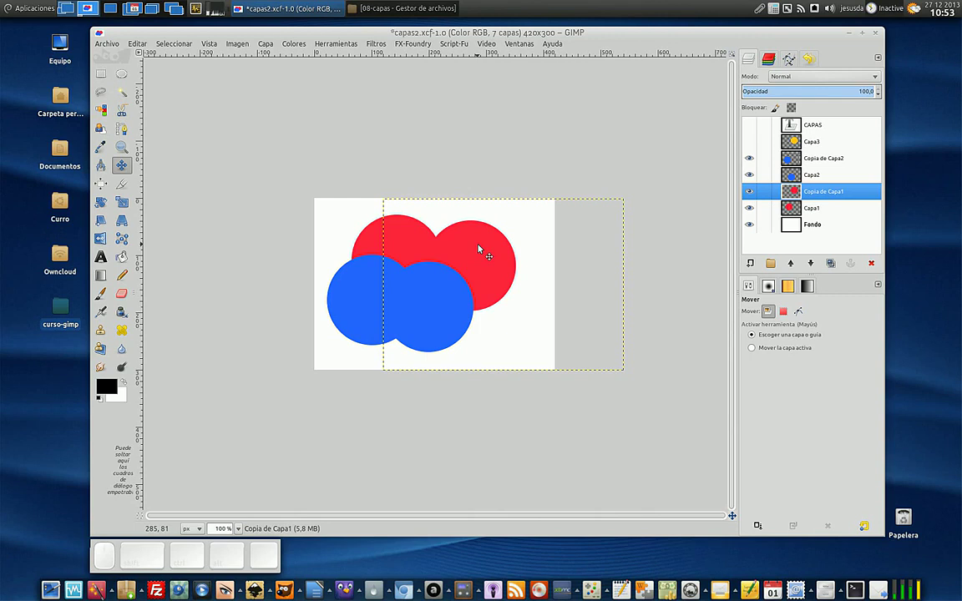
left_click_drag(478, 248, 499, 240)
left_click_drag(435, 328, 473, 333)
mouse_move(487, 253)
left_mouse_down()
mouse_move(477, 272)
mouse_move(487, 273)
left_mouse_up()
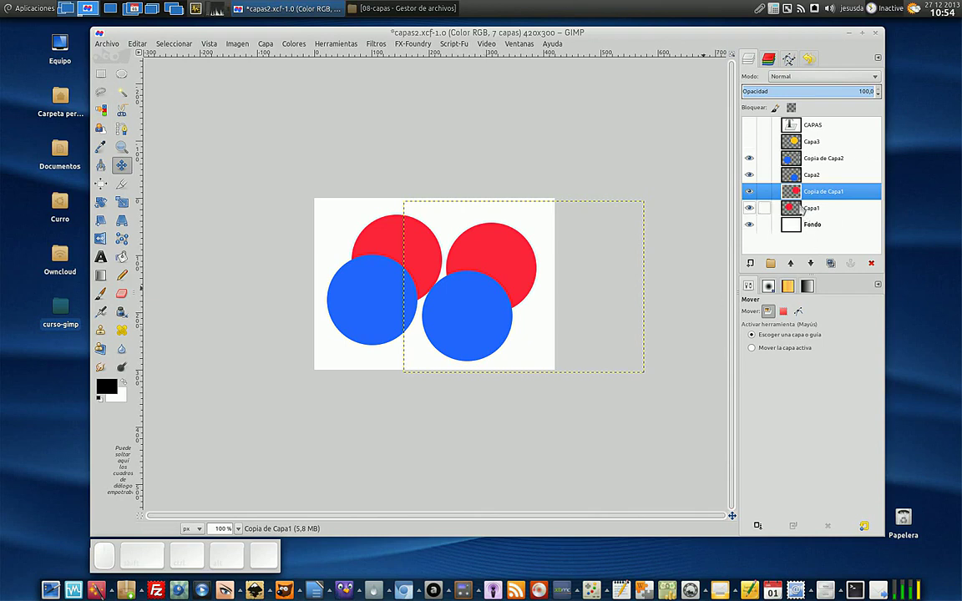
Step: Switch the active layer between Capa1 and its copy, ending on Capa1, and nudge the right-hand blue circle slightly
left_click(804, 208)
left_click(805, 191)
left_click(792, 211)
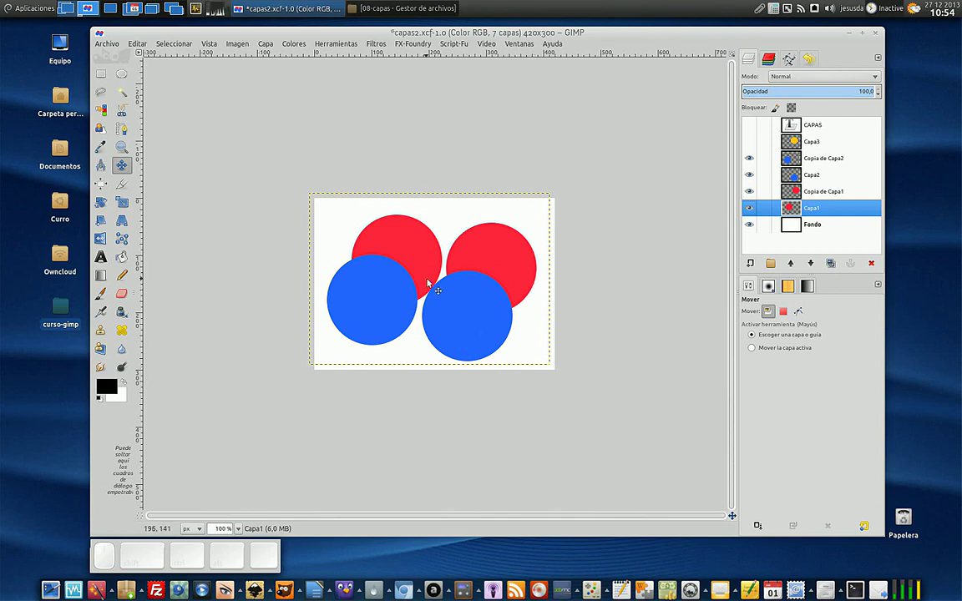
left_click_drag(509, 322, 510, 323)
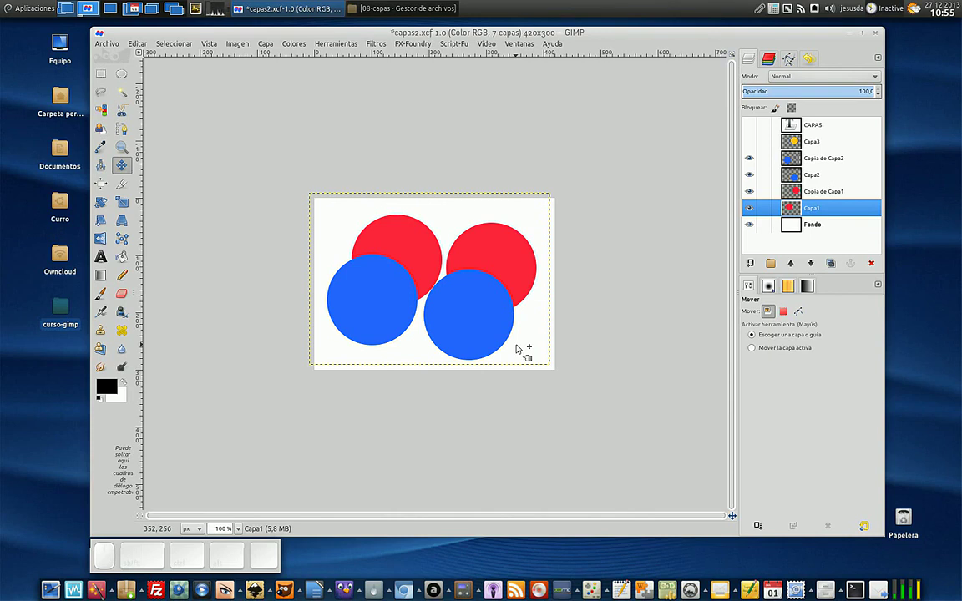
Step: Toggle Capa1's visibility off and on, first with its copy active and again with Capa1 active, to compare visible and active layers
left_click(777, 191)
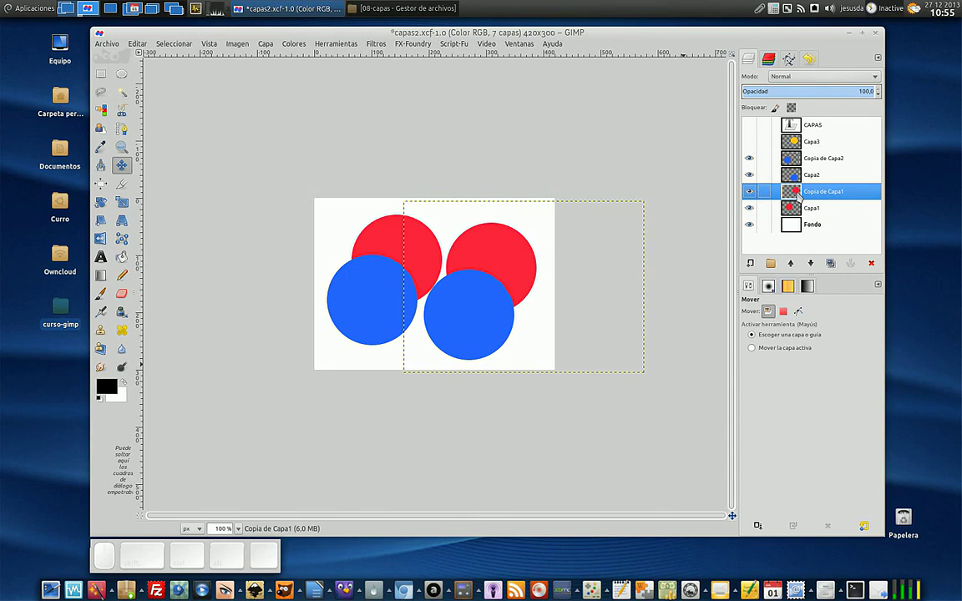
left_click(750, 208)
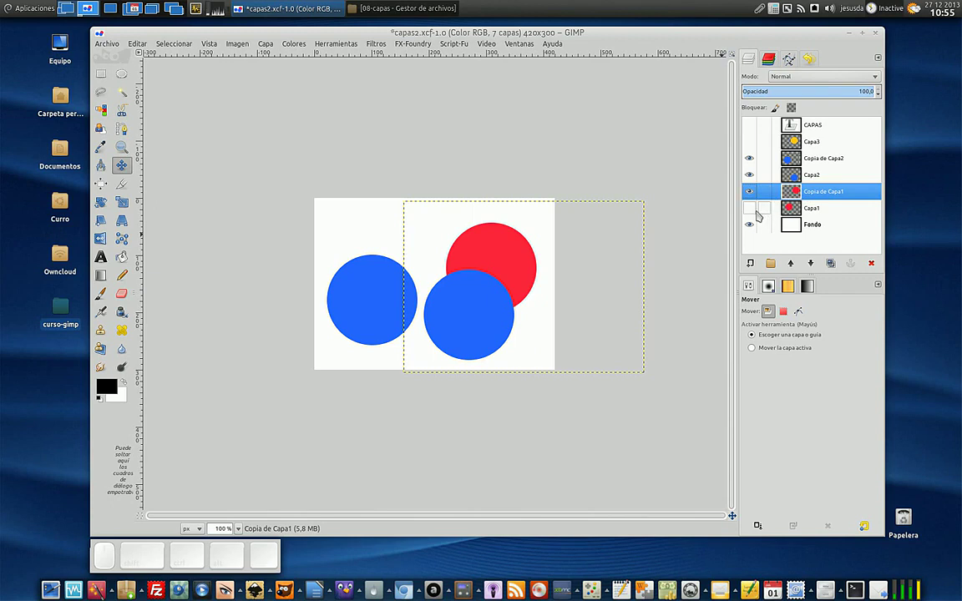
left_click(754, 211)
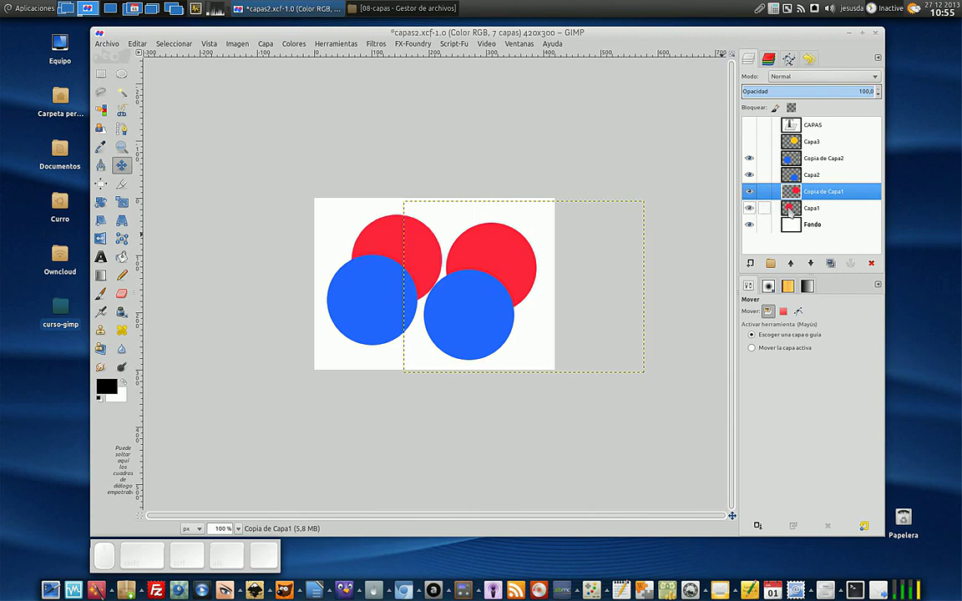
left_click(791, 210)
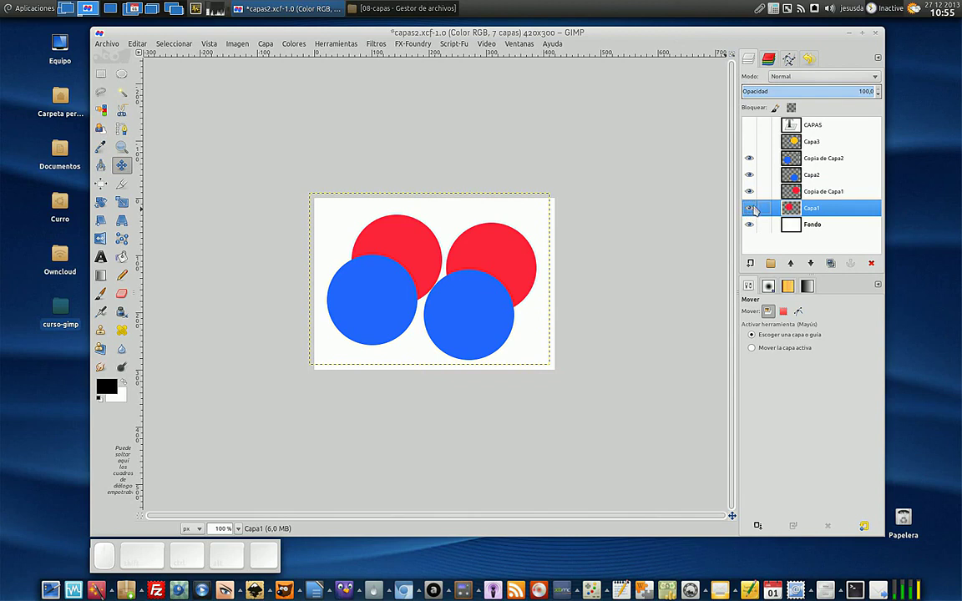
left_click(749, 208)
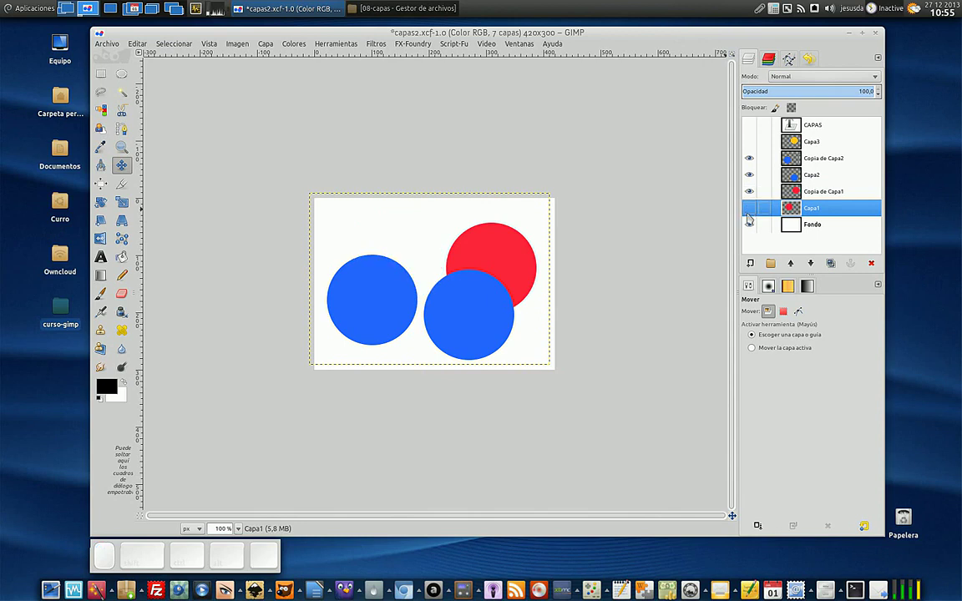
left_click(750, 210)
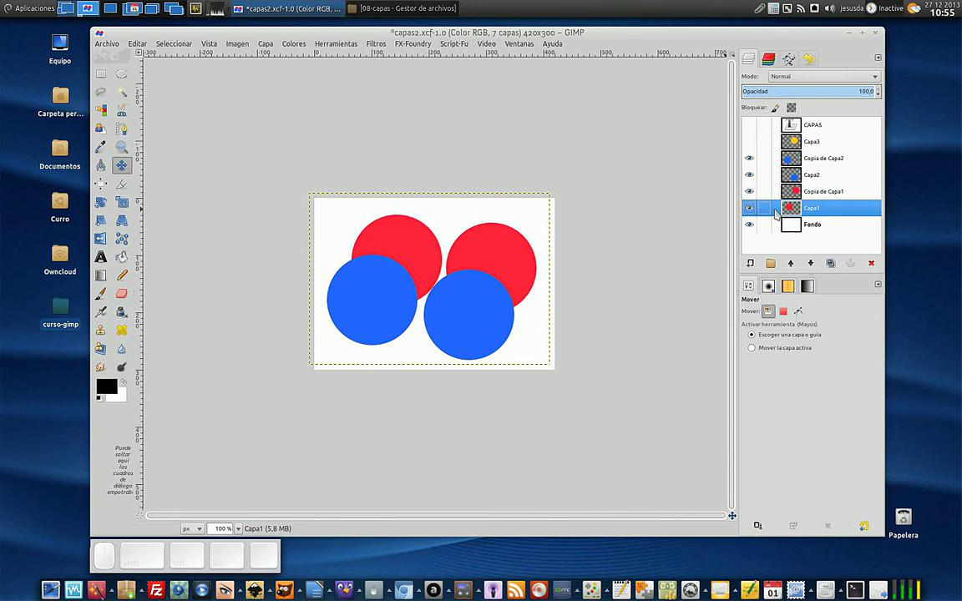
Step: Show the CAPAS text layer, duplicate it and hide the original
left_click(789, 126)
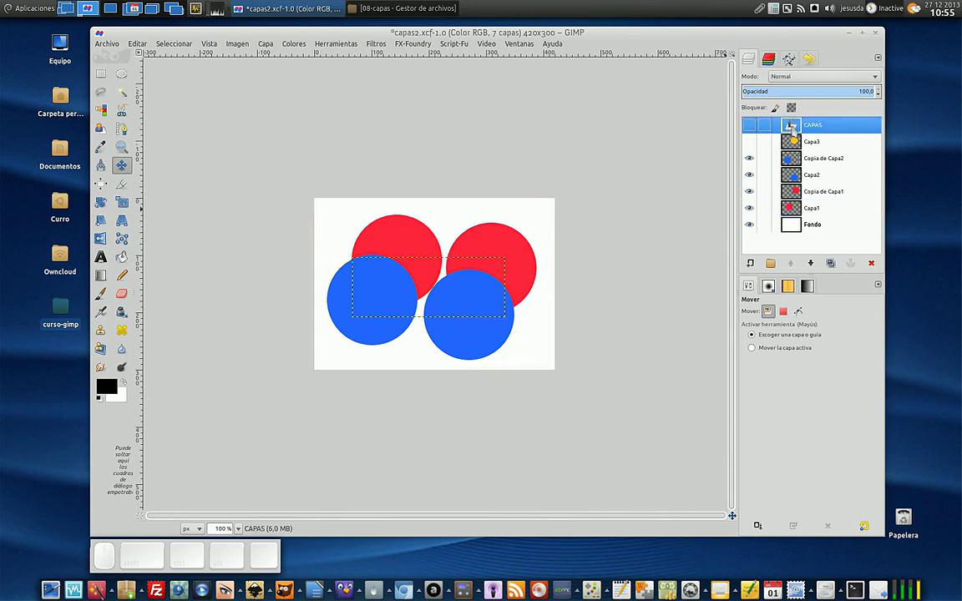
left_click(749, 126)
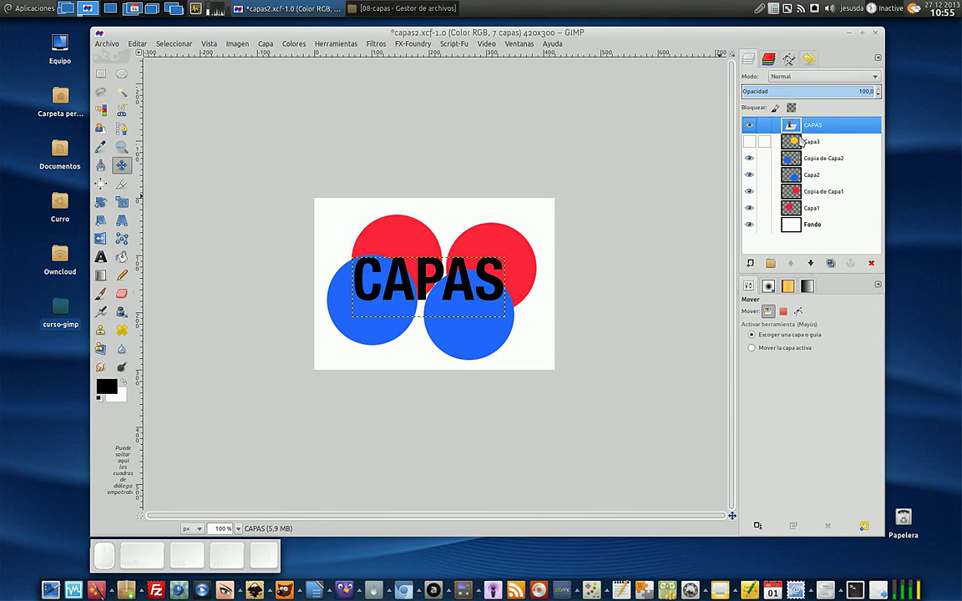
left_click(830, 264)
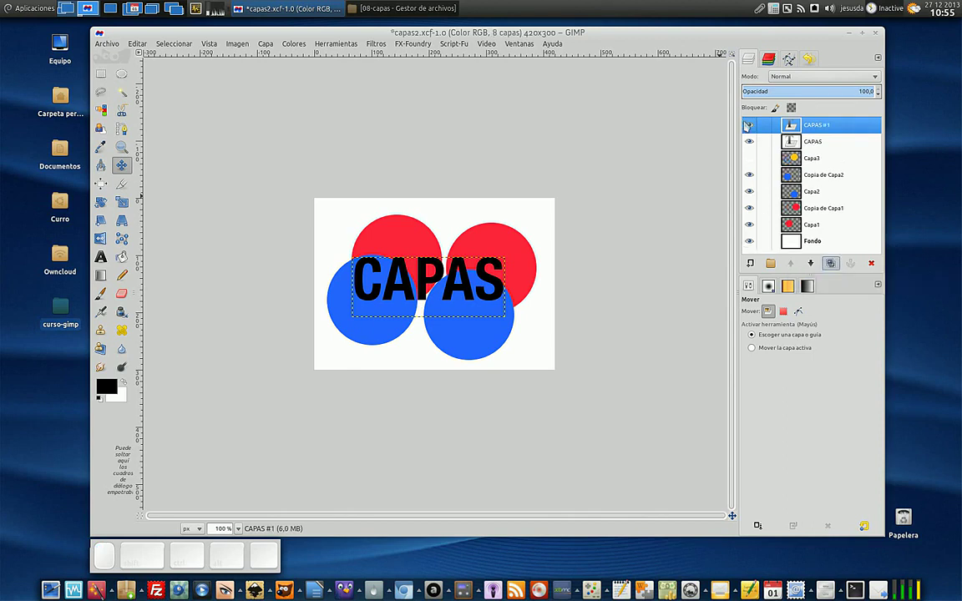
left_click(749, 142)
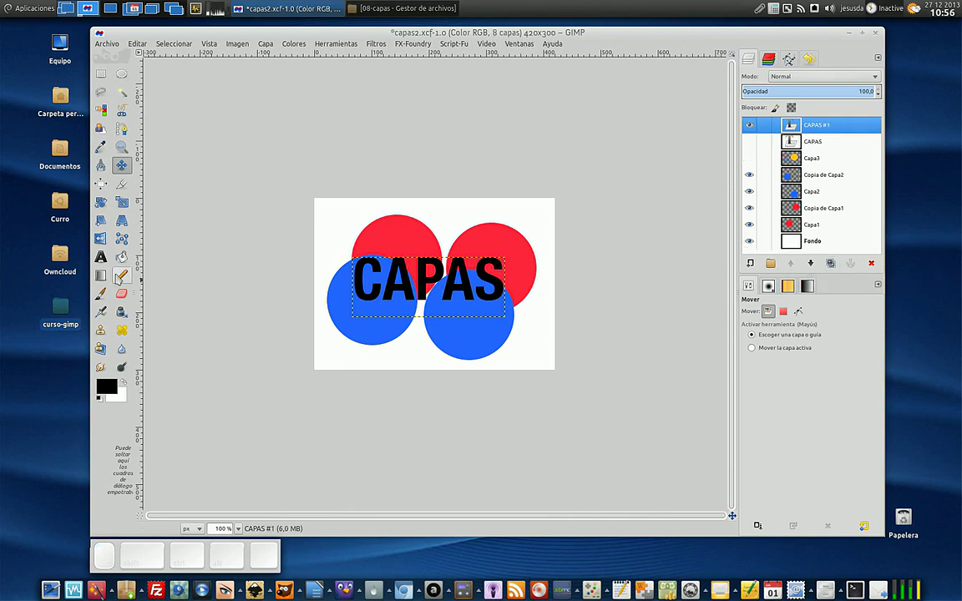
Step: Recolour all the text in the duplicated CAPAS layer red and return to the Move tool
left_click(100, 257)
left_click(397, 276)
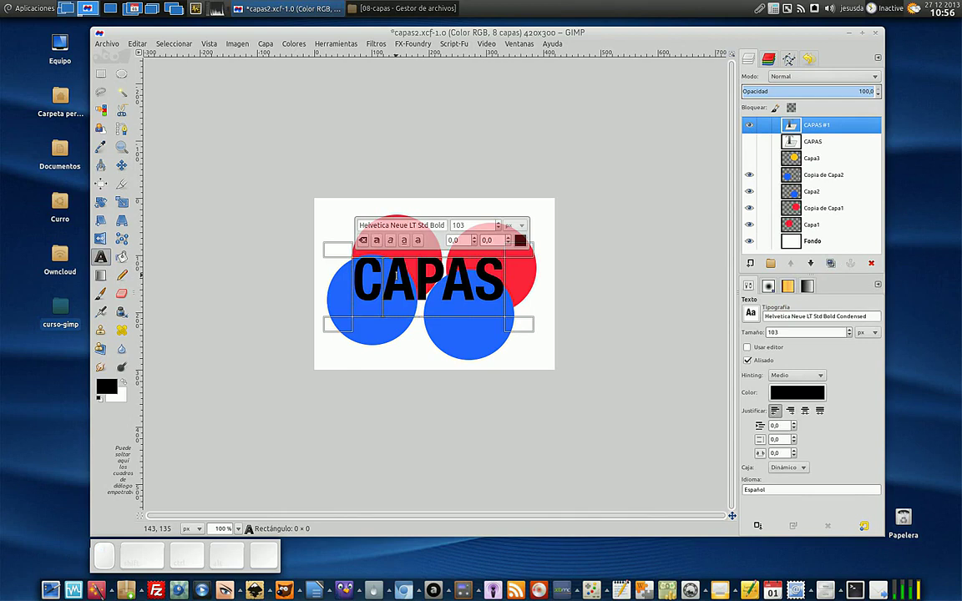
double_click(397, 275)
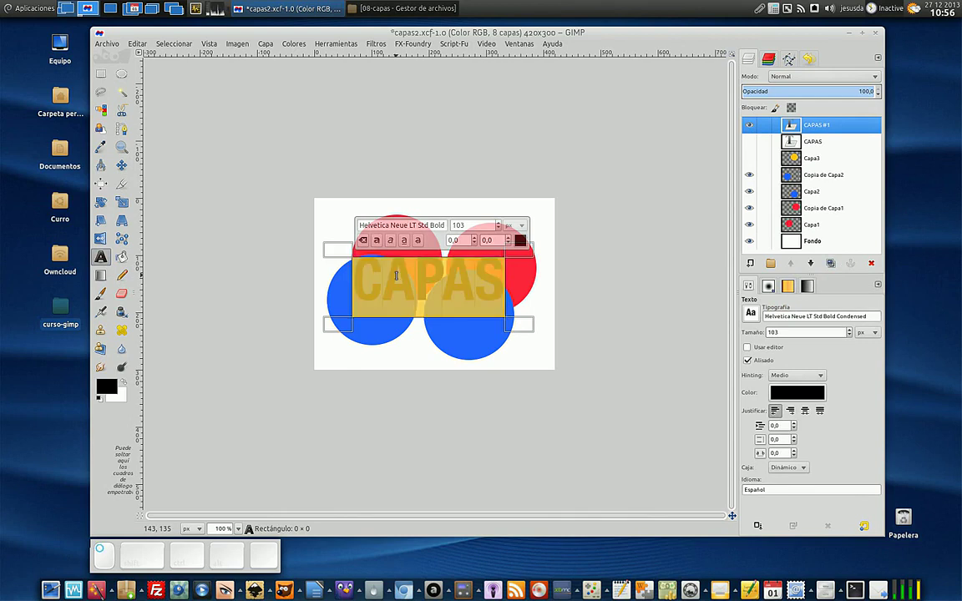
left_click(520, 241)
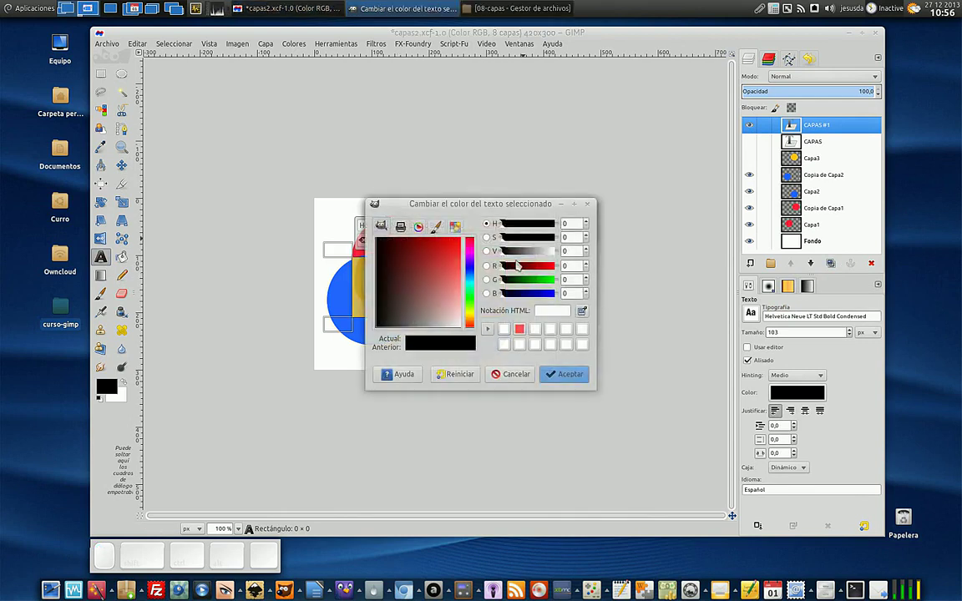
left_click(459, 238)
left_click(568, 374)
left_click(539, 242)
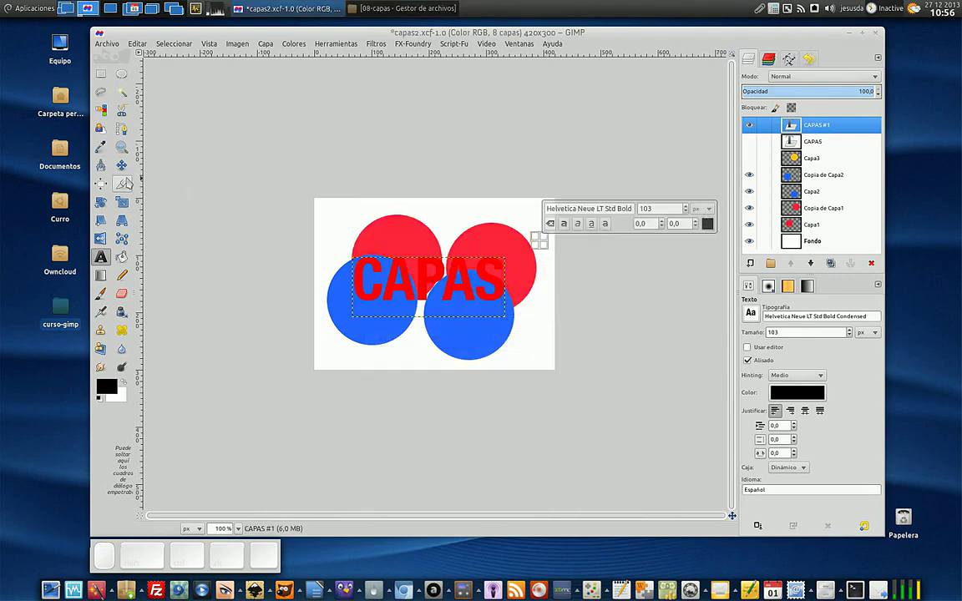
left_click(122, 165)
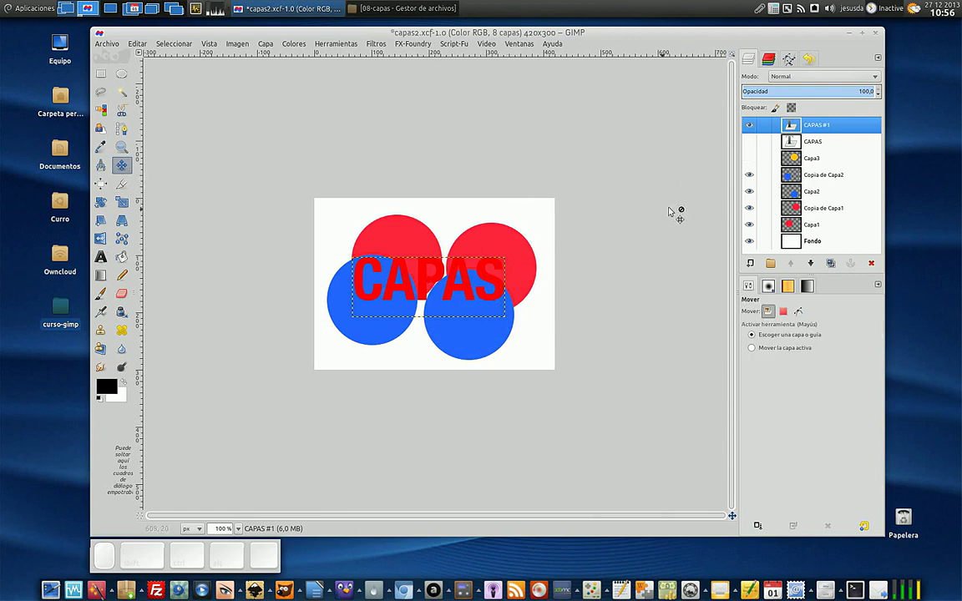
Step: Show and activate the original CAPAS text layer and hide its red duplicate
left_click(749, 142)
left_click(814, 142)
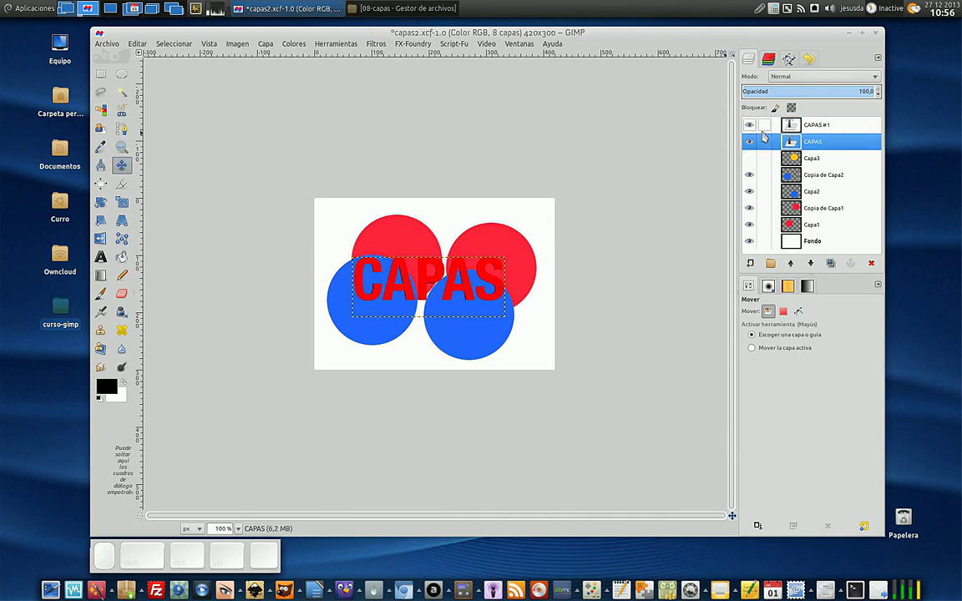
left_click(749, 124)
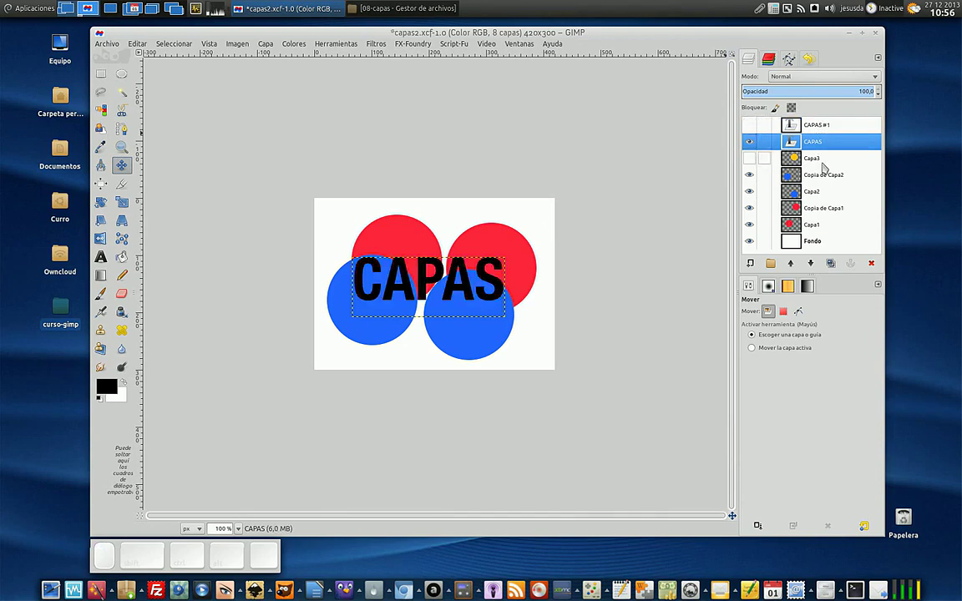